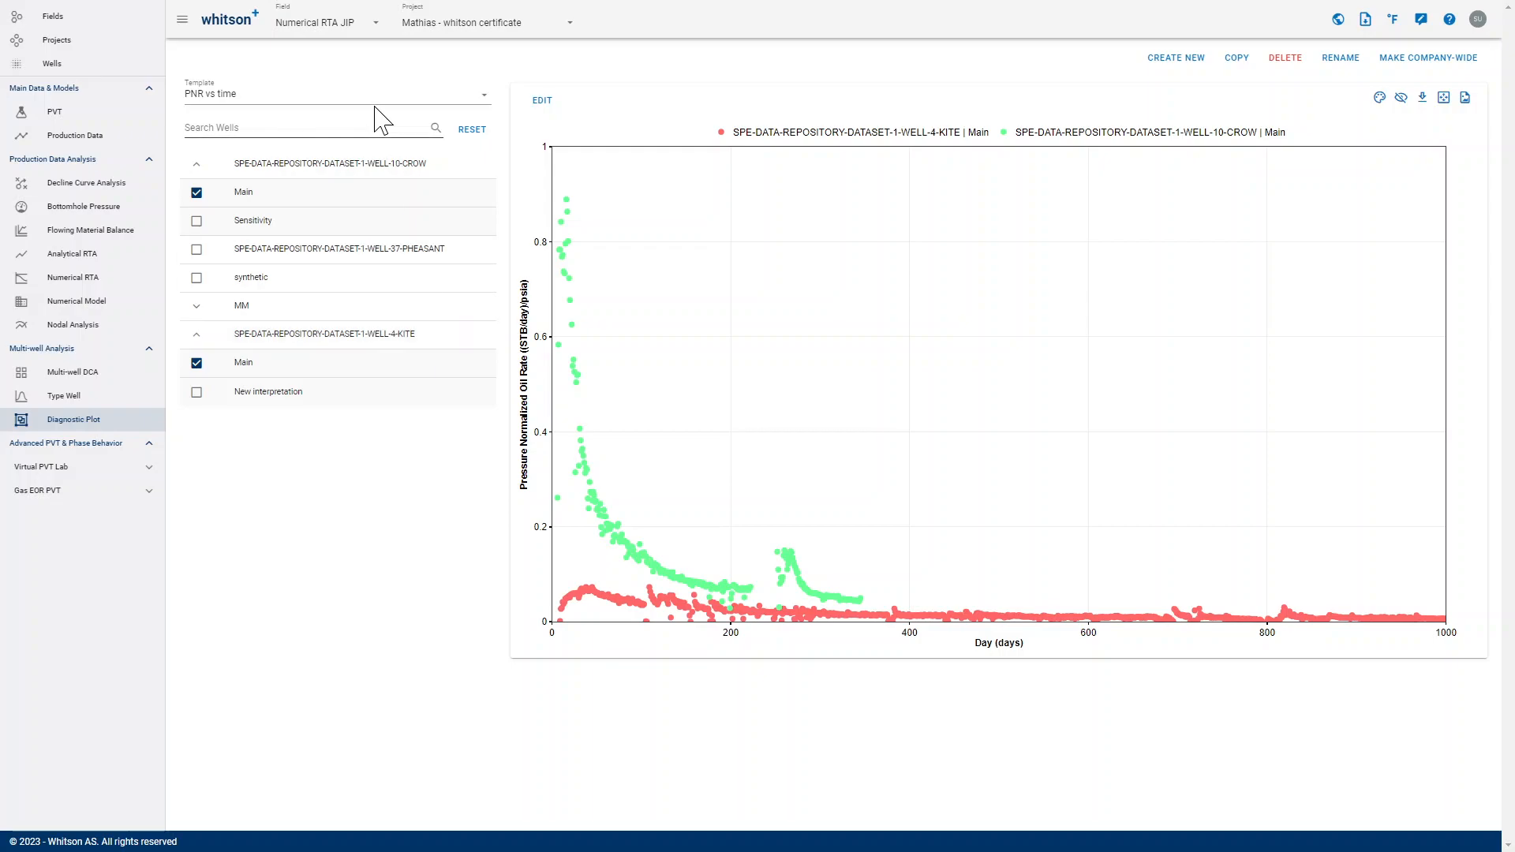
Browse the available plot templates without switching from PNR vs time
left_click(365, 98)
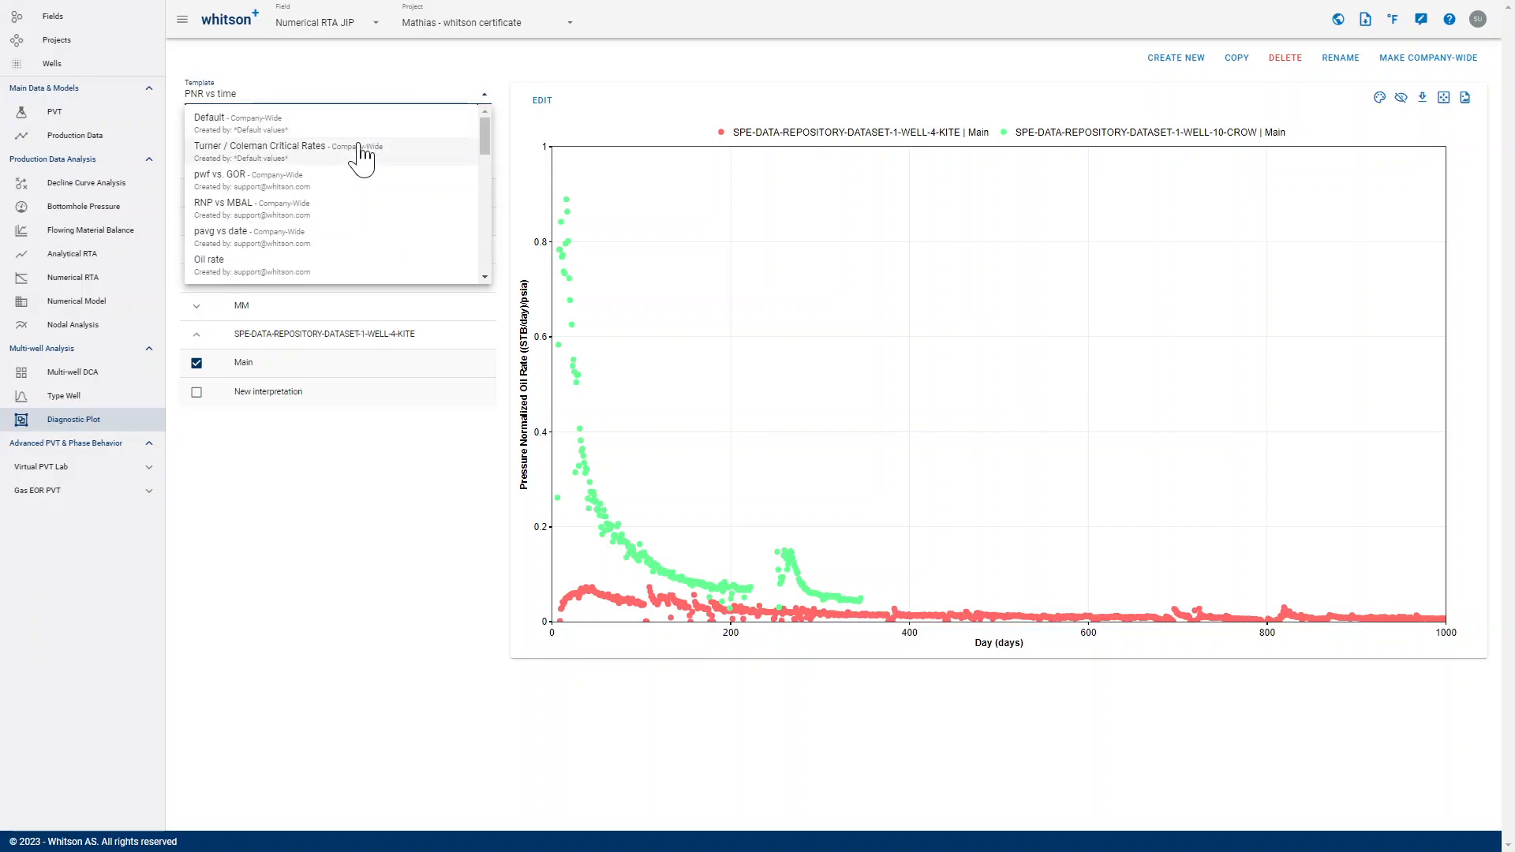
scroll(363, 199, "down", 1)
scroll(363, 203, "down", 10)
scroll(363, 203, "up", 10)
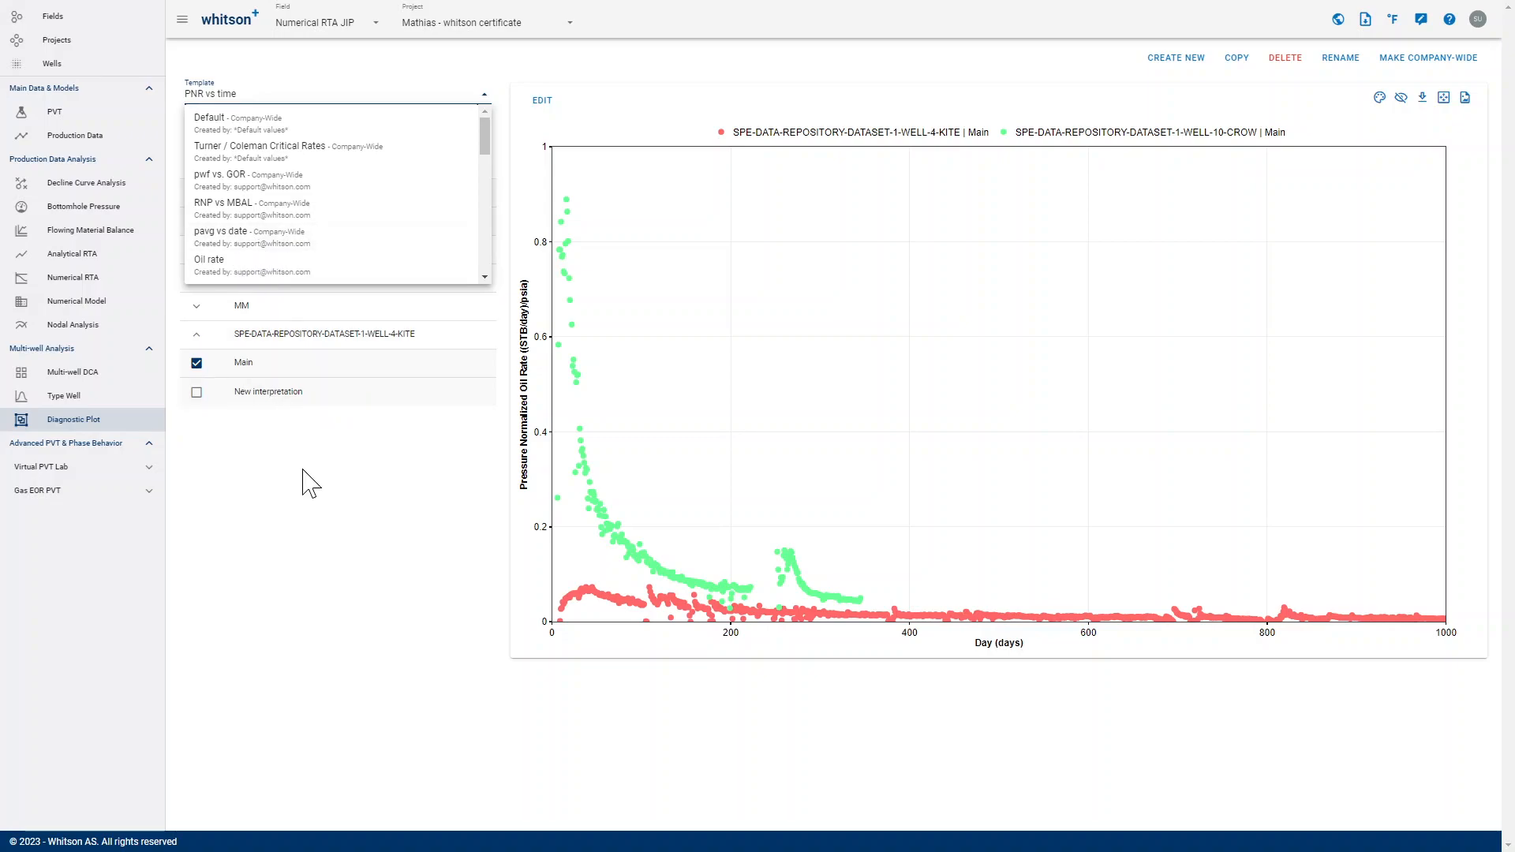
left_click(311, 477)
left_click(354, 95)
scroll(338, 223, "down", 4)
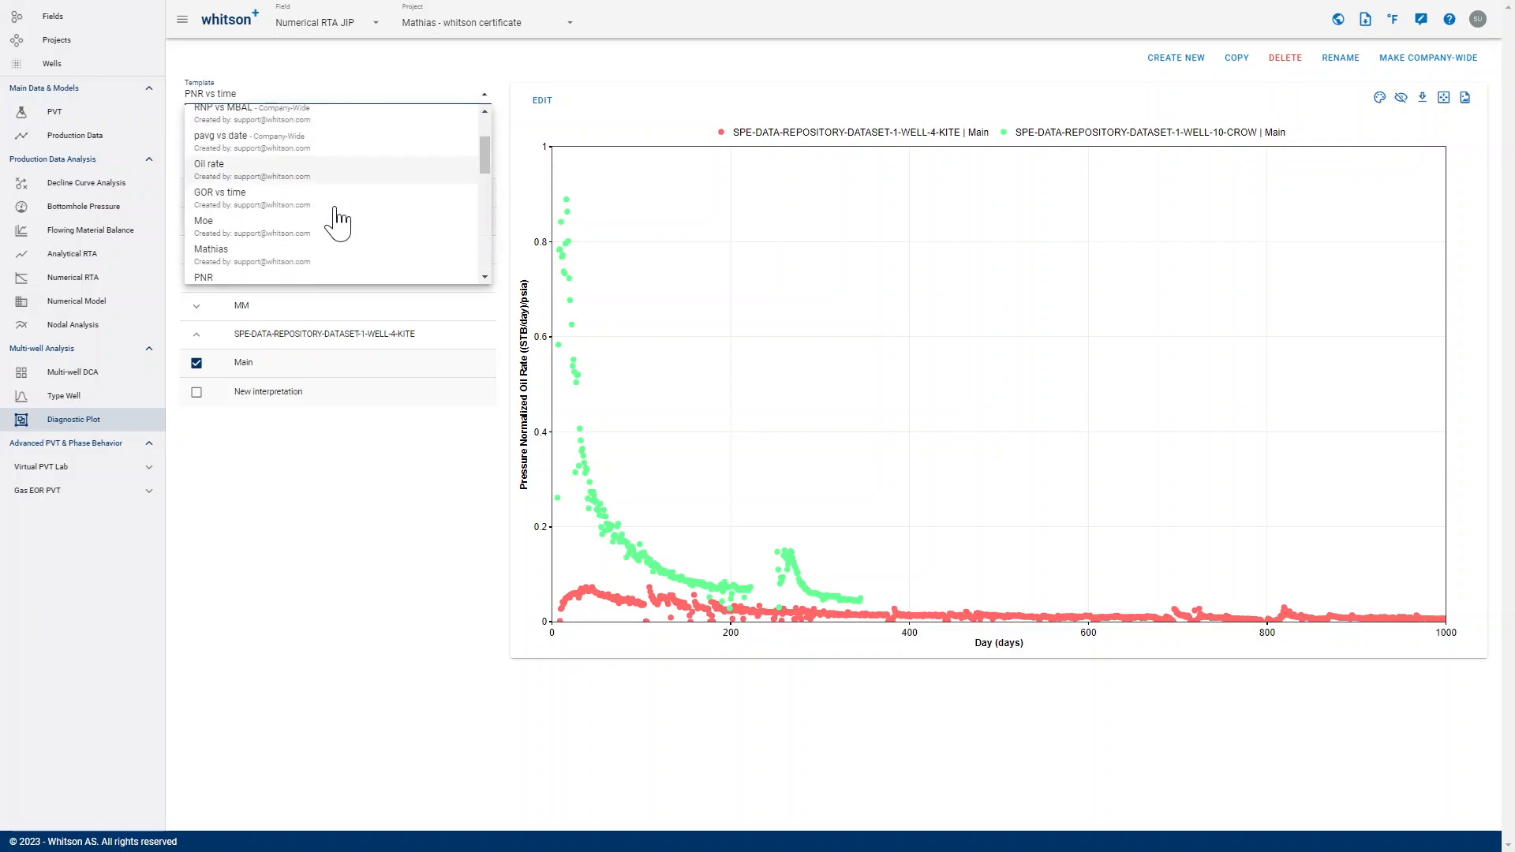
scroll(337, 223, "up", 1)
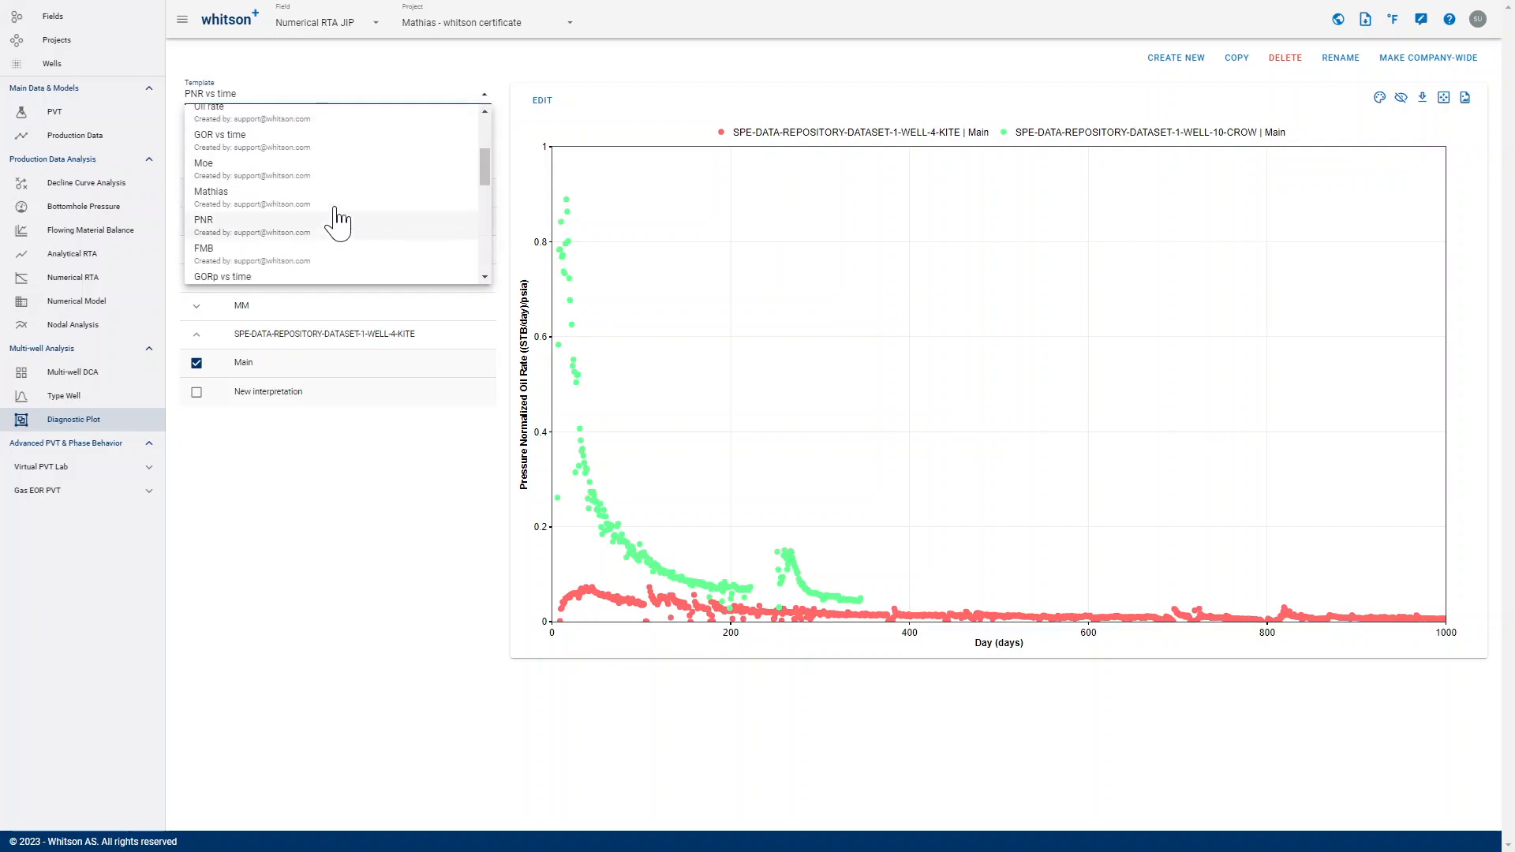
left_click(385, 484)
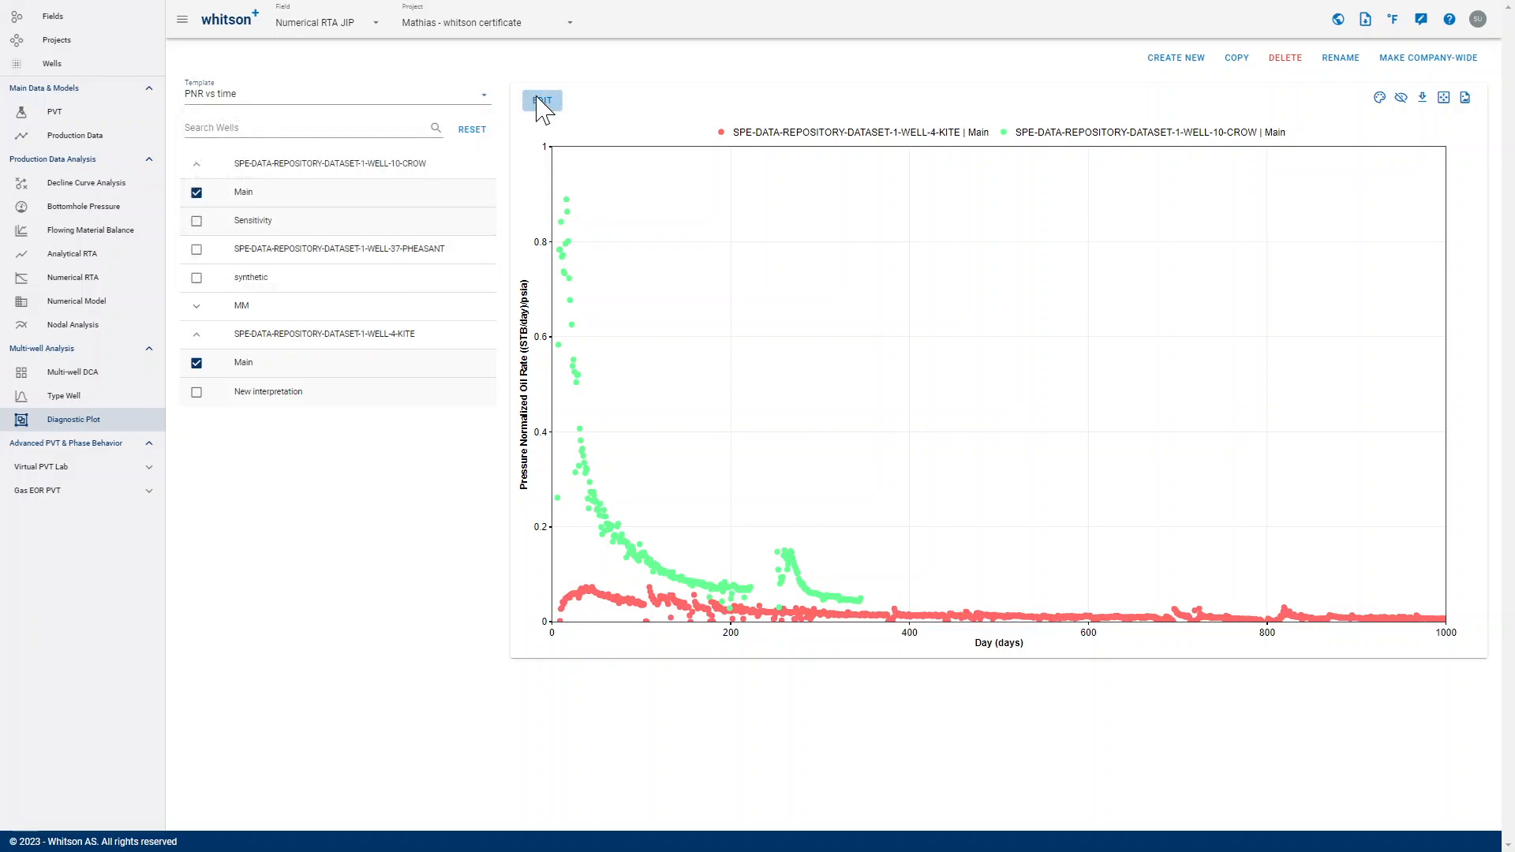
Add a second y-axis to the plot and set its location to Right
left_click(541, 103)
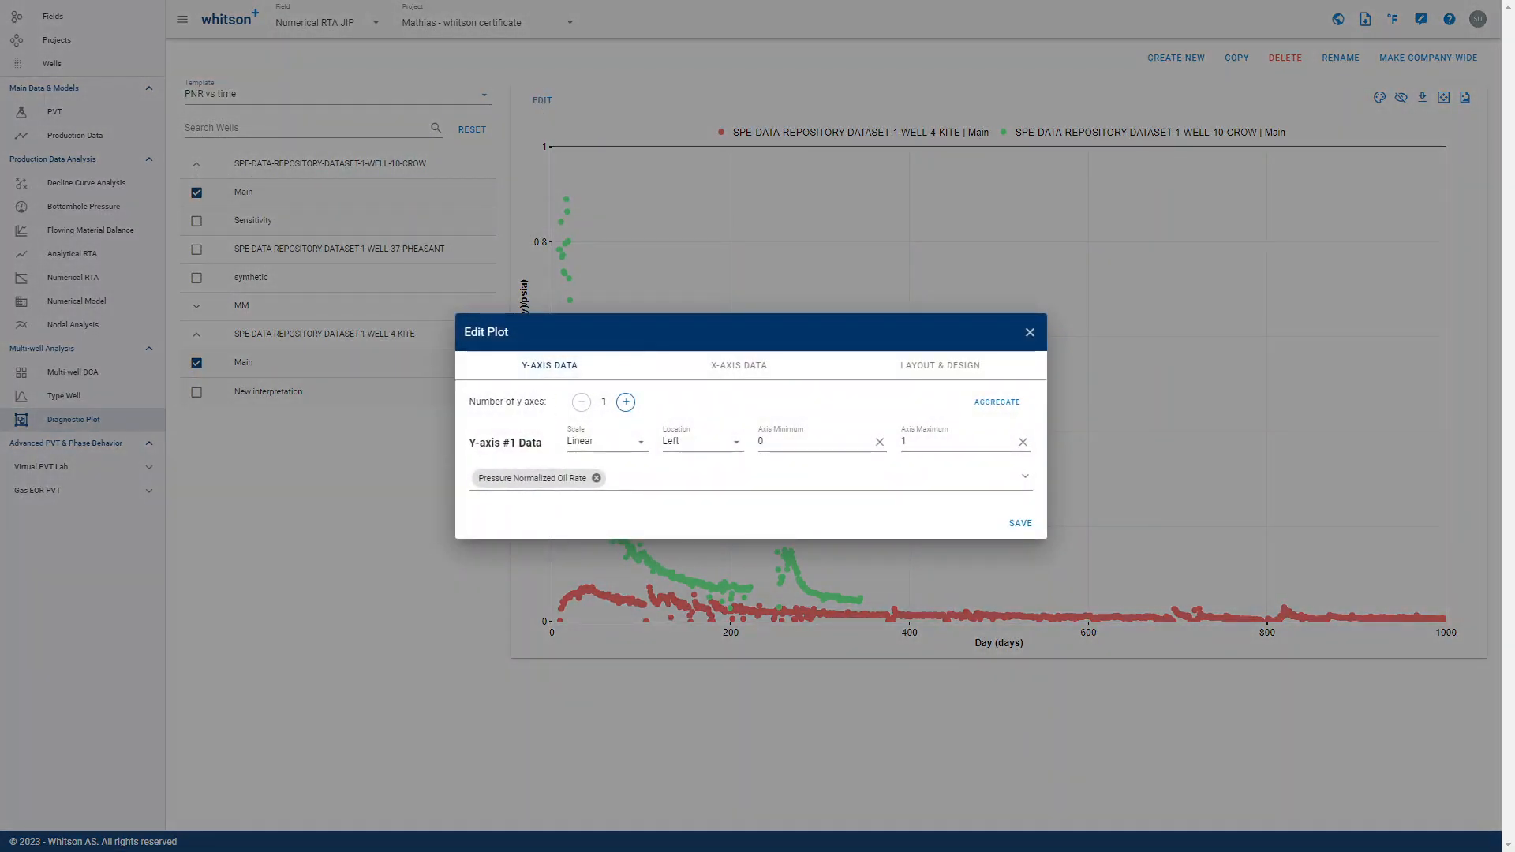
left_click(626, 402)
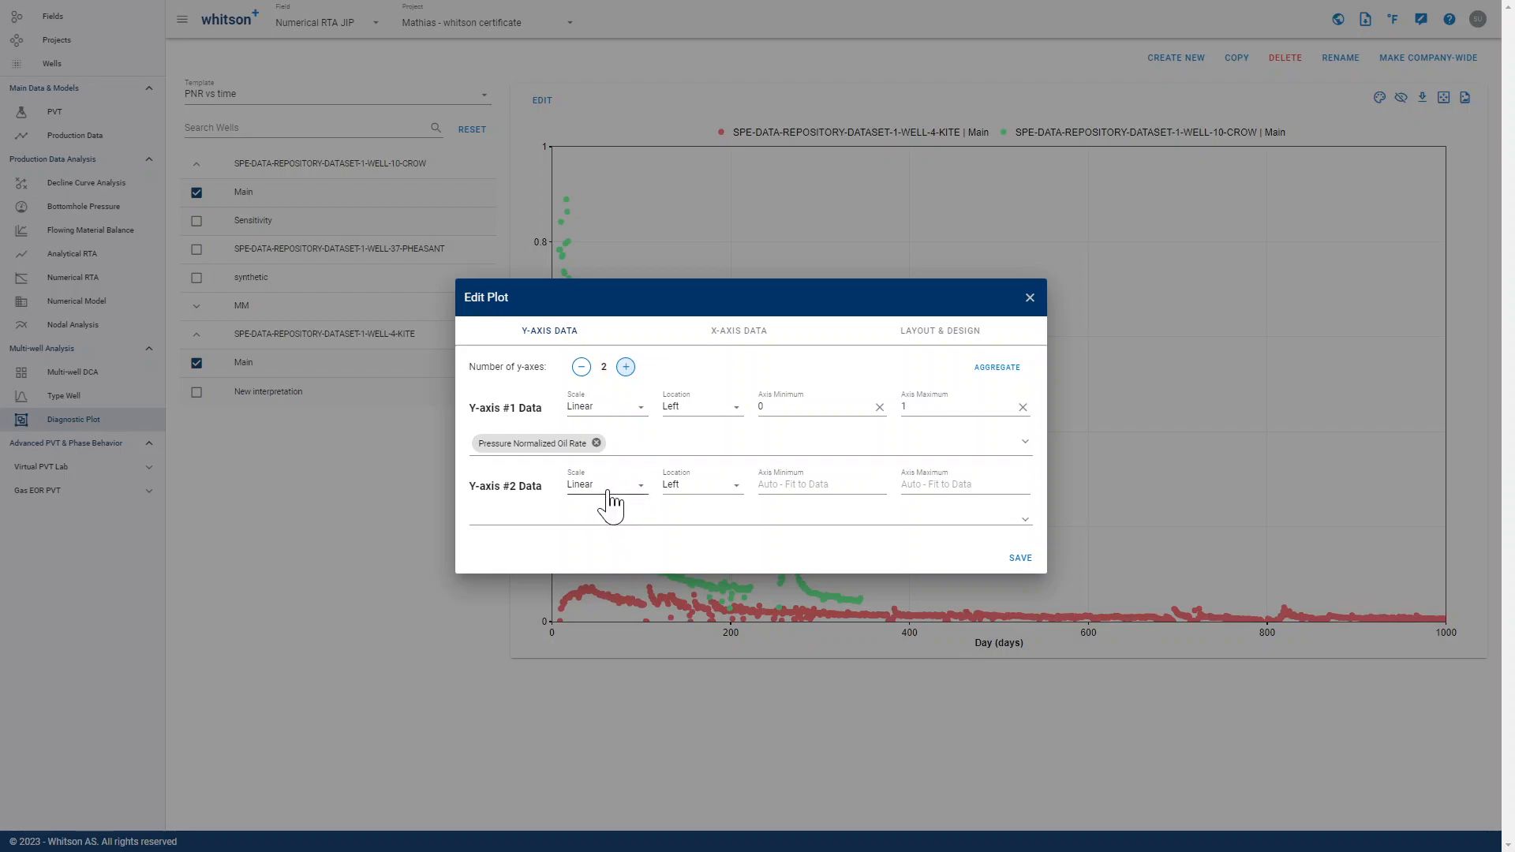
left_click(671, 489)
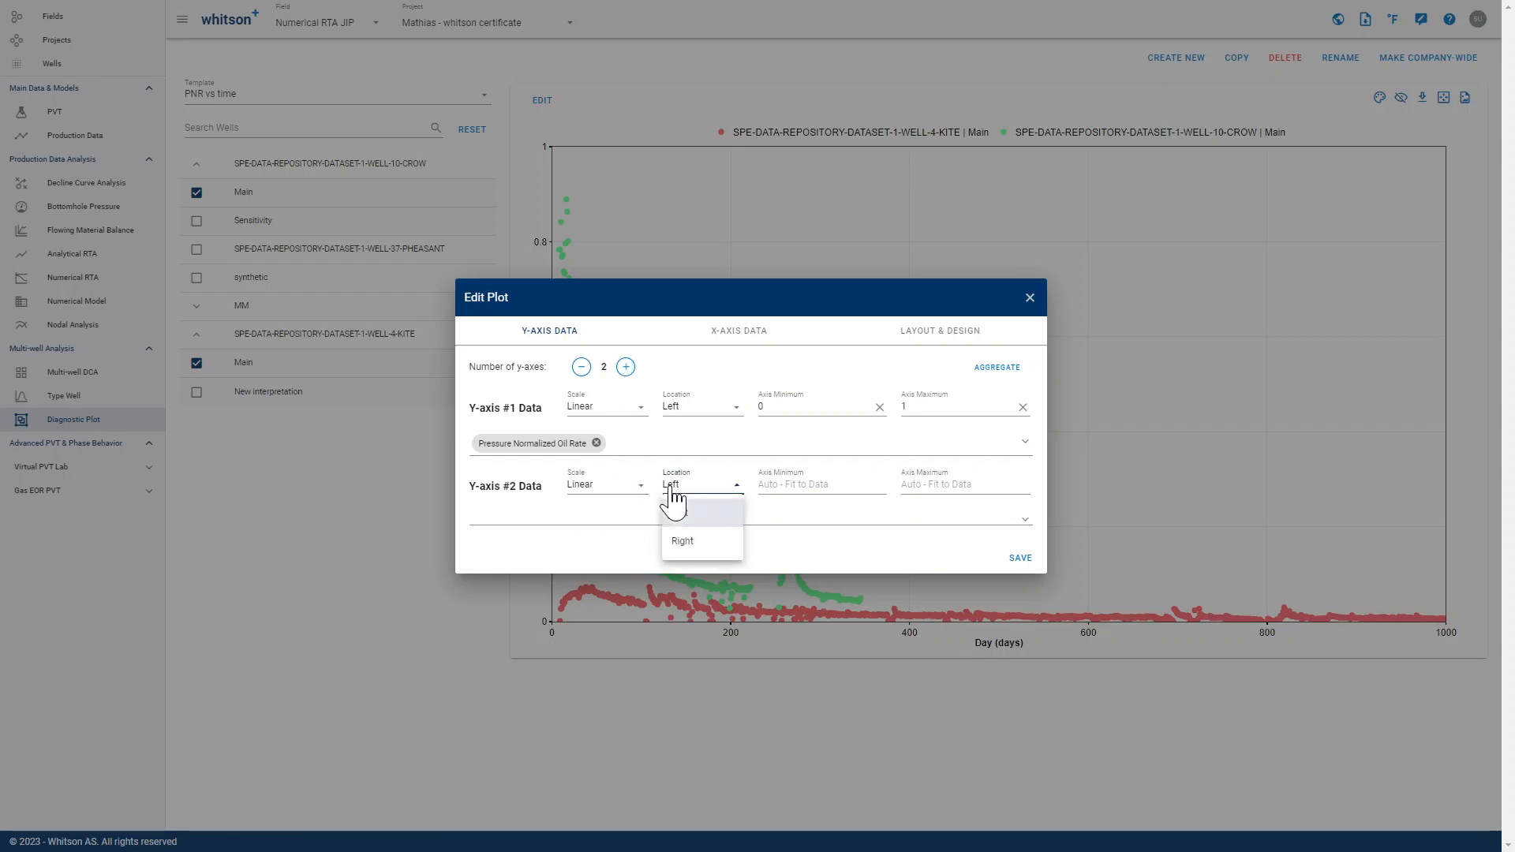
left_click(682, 541)
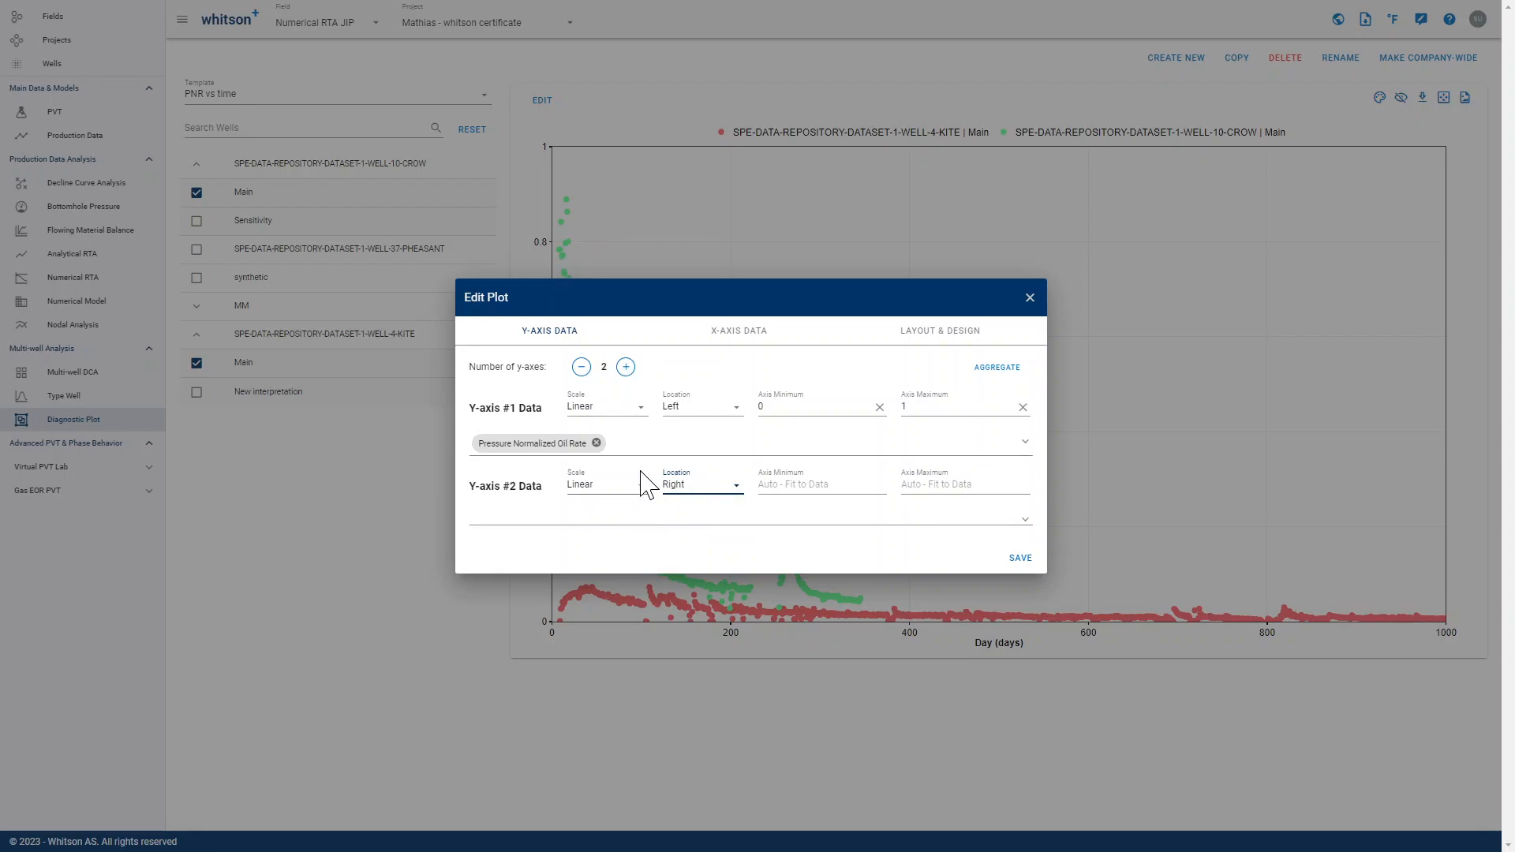
Assign Stock Tank GOR from Inputted Production Data to y-axis #2
left_click(631, 515)
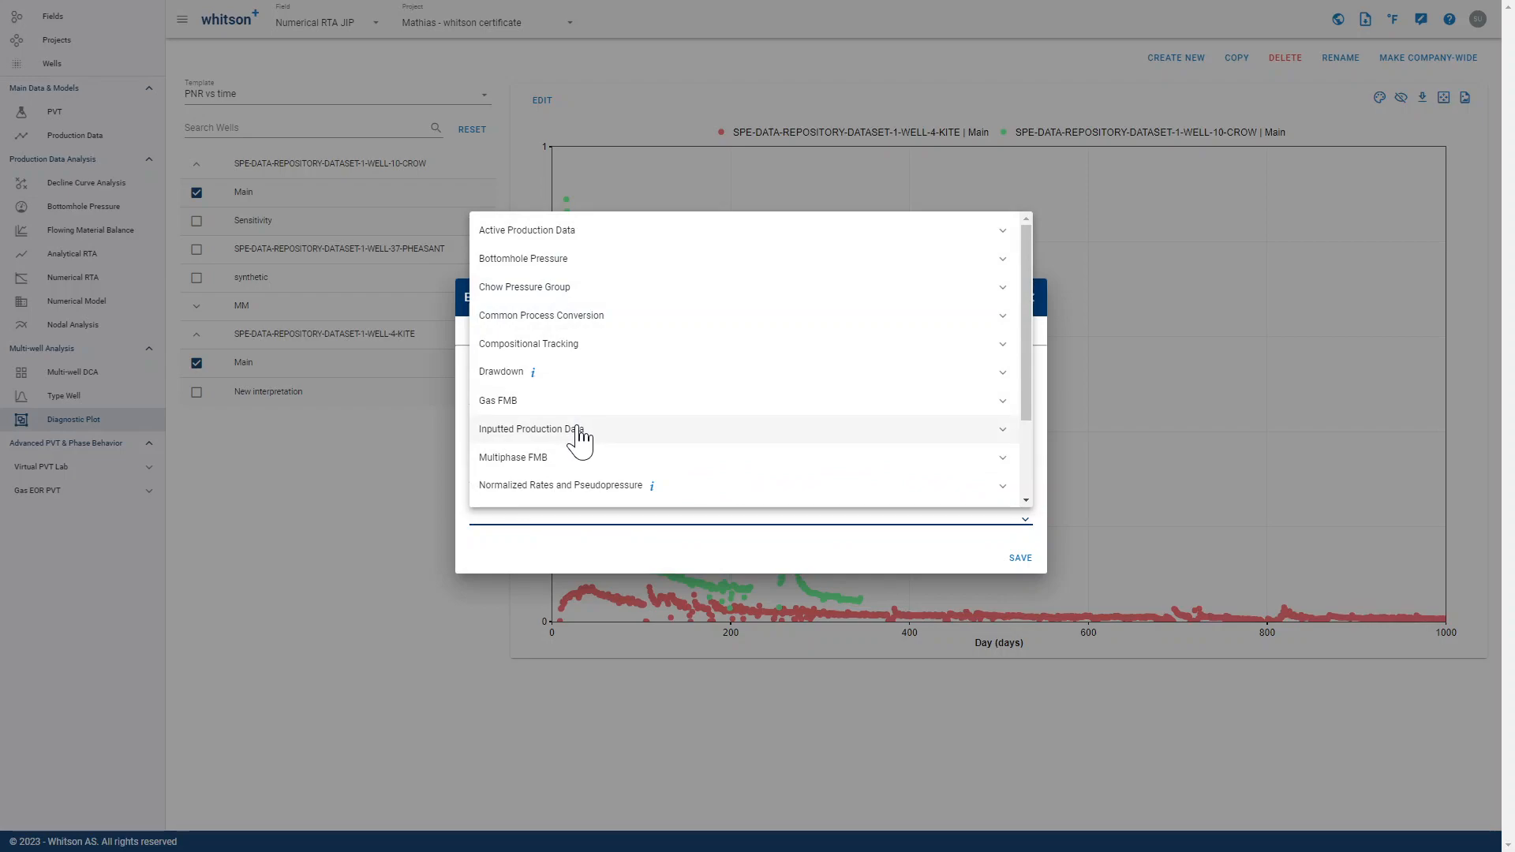
left_click(580, 429)
scroll(613, 453, "down", 4)
scroll(612, 454, "up", 2)
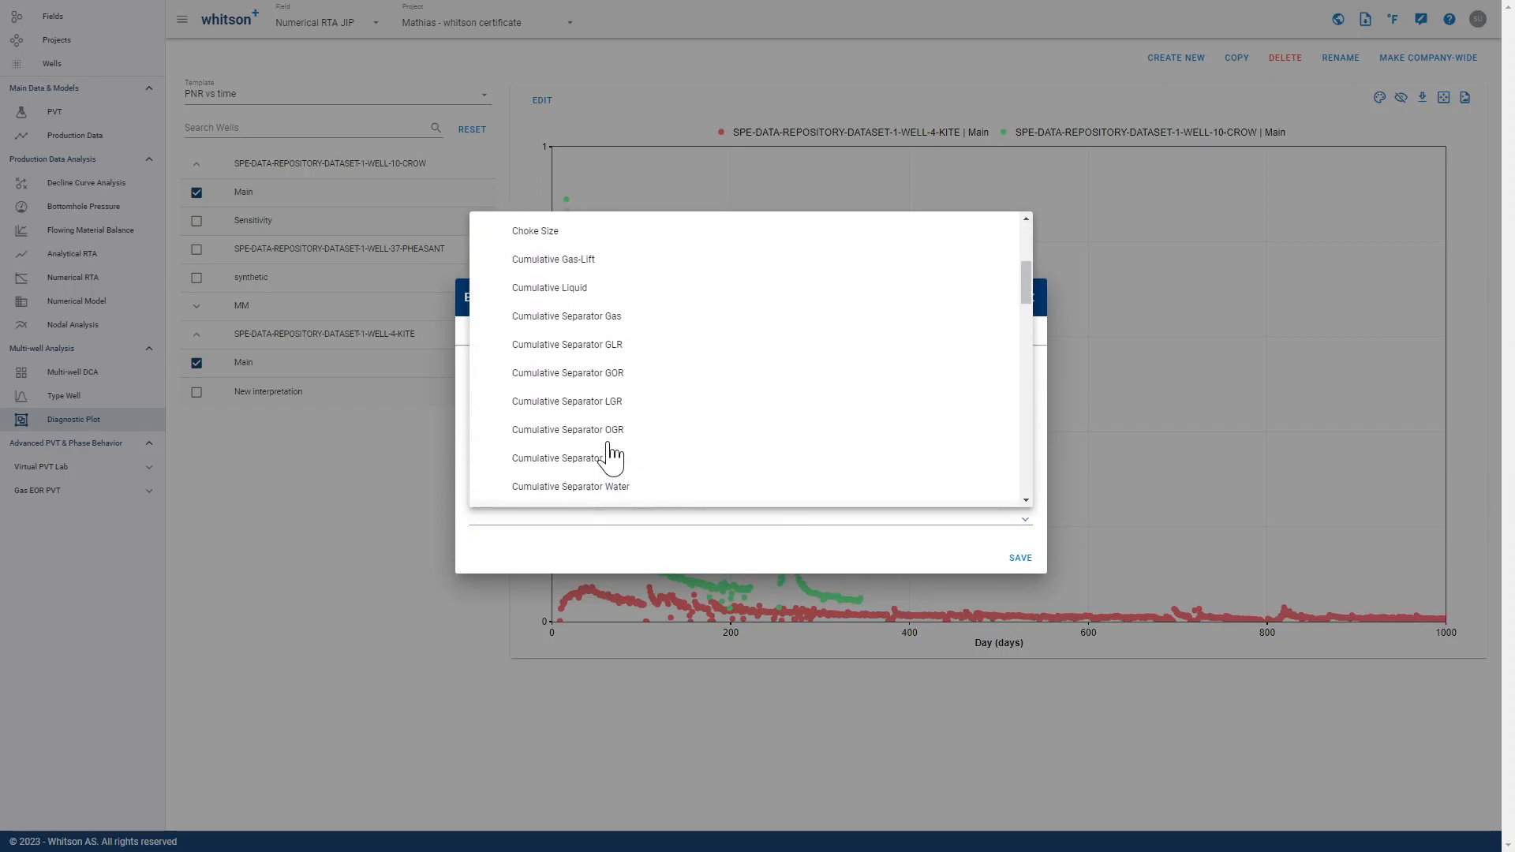
scroll(551, 352, "down", 8)
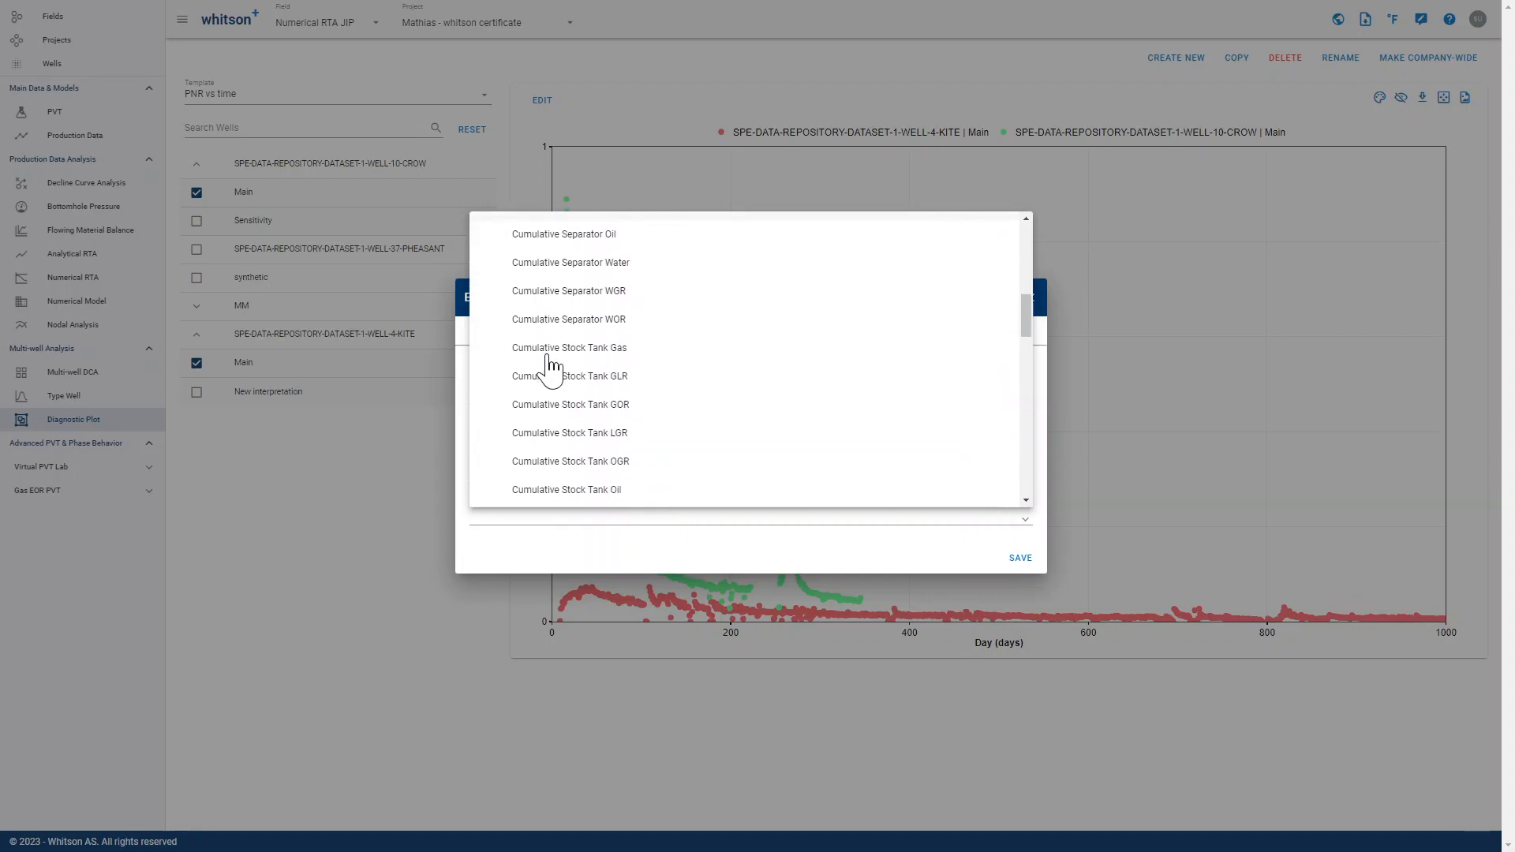
scroll(615, 432, "down", 8)
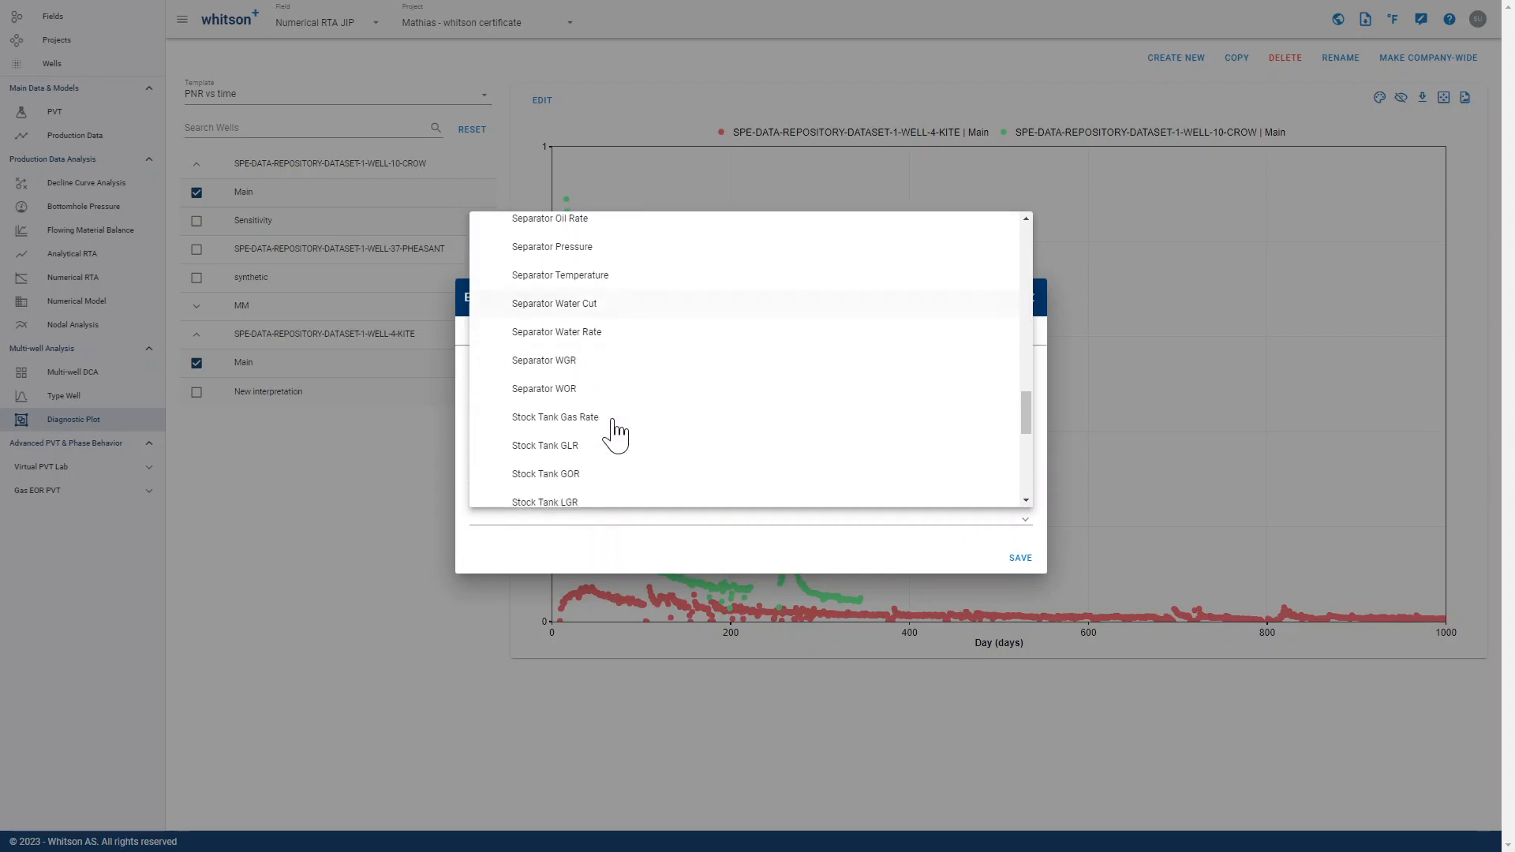
left_click(584, 315)
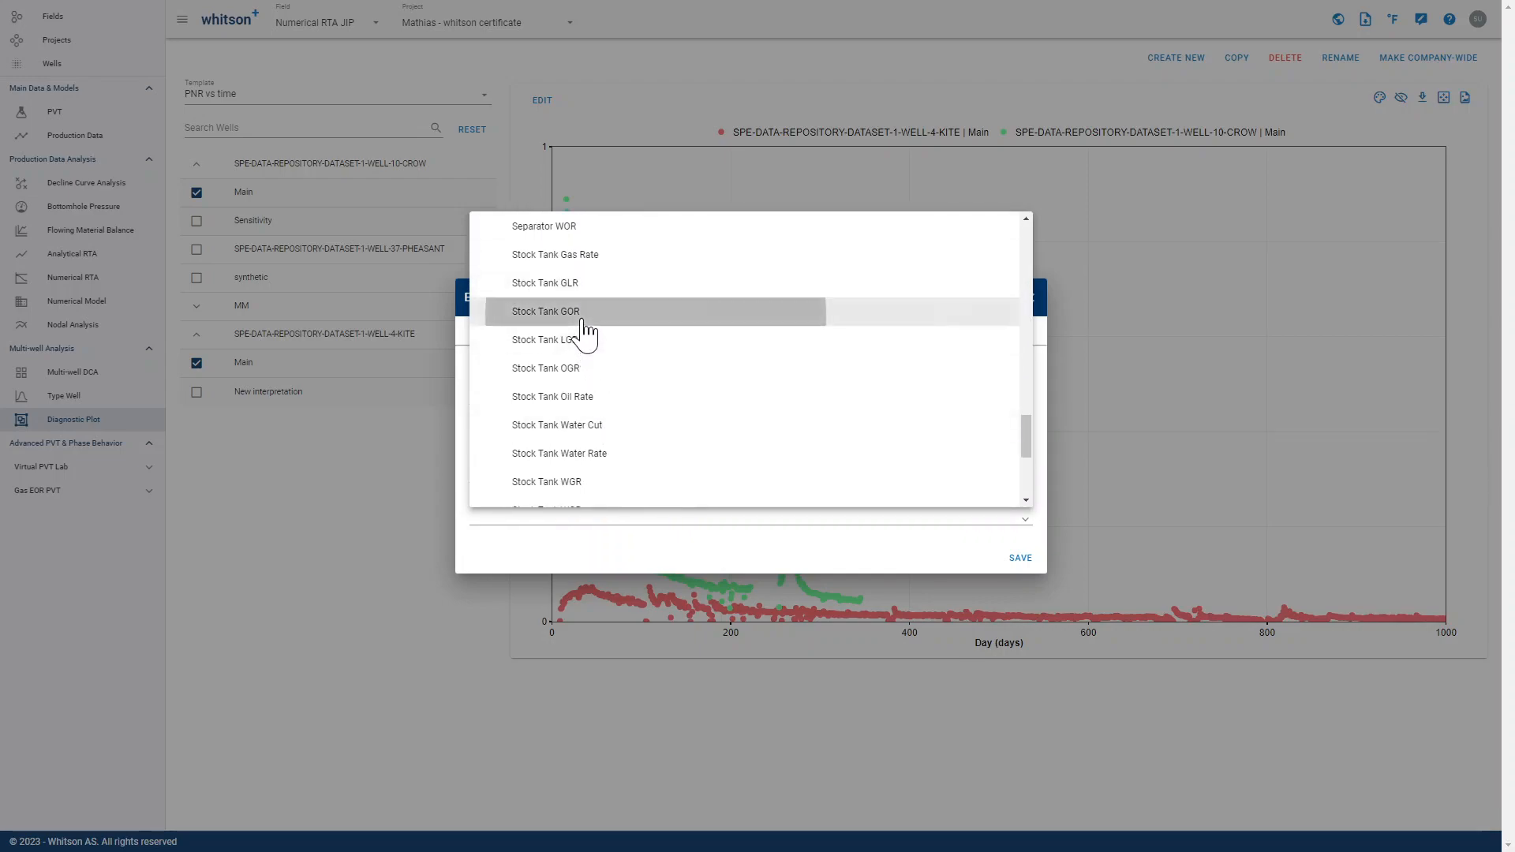
left_click(620, 572)
Set the range of y-axis #2 to a minimum of 0 and a maximum of 4000
left_click(822, 483)
key("Tab")
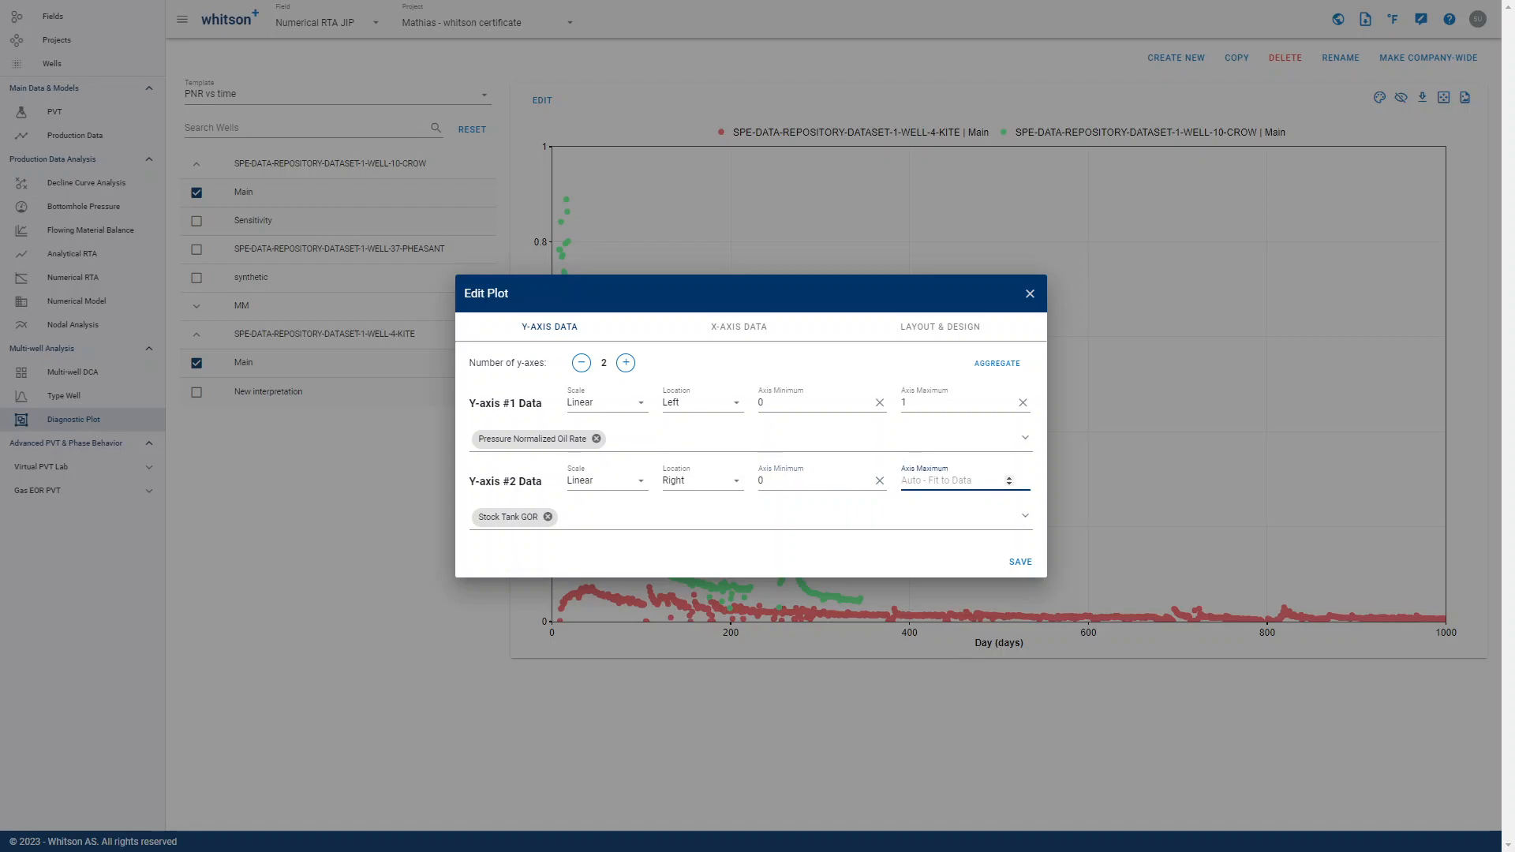
type("4000")
left_click(894, 553)
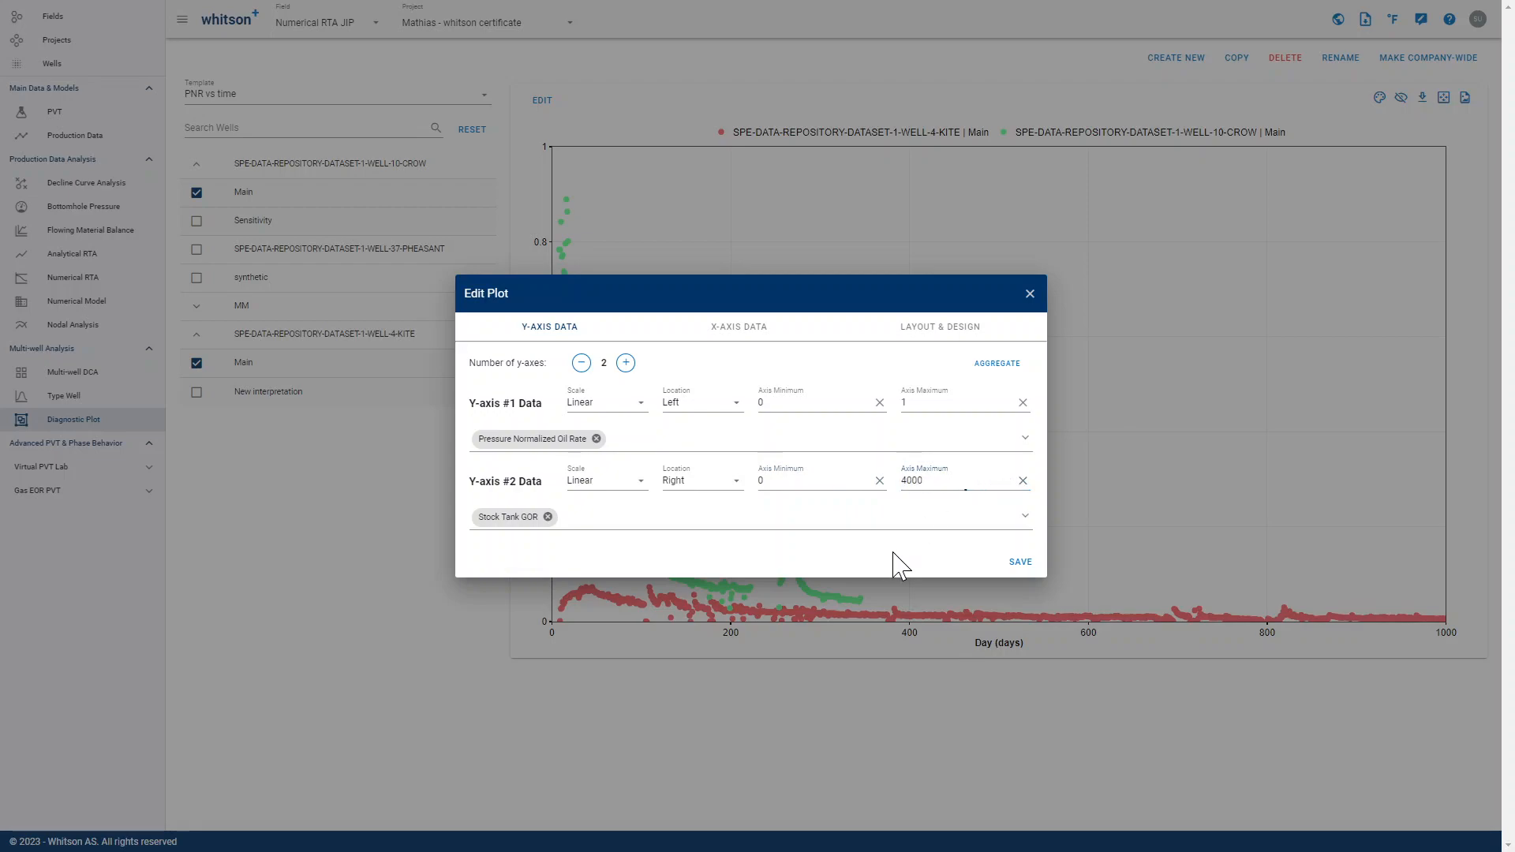
Set the scales of both y-axes to Logarithmic and save the plot
left_click(619, 404)
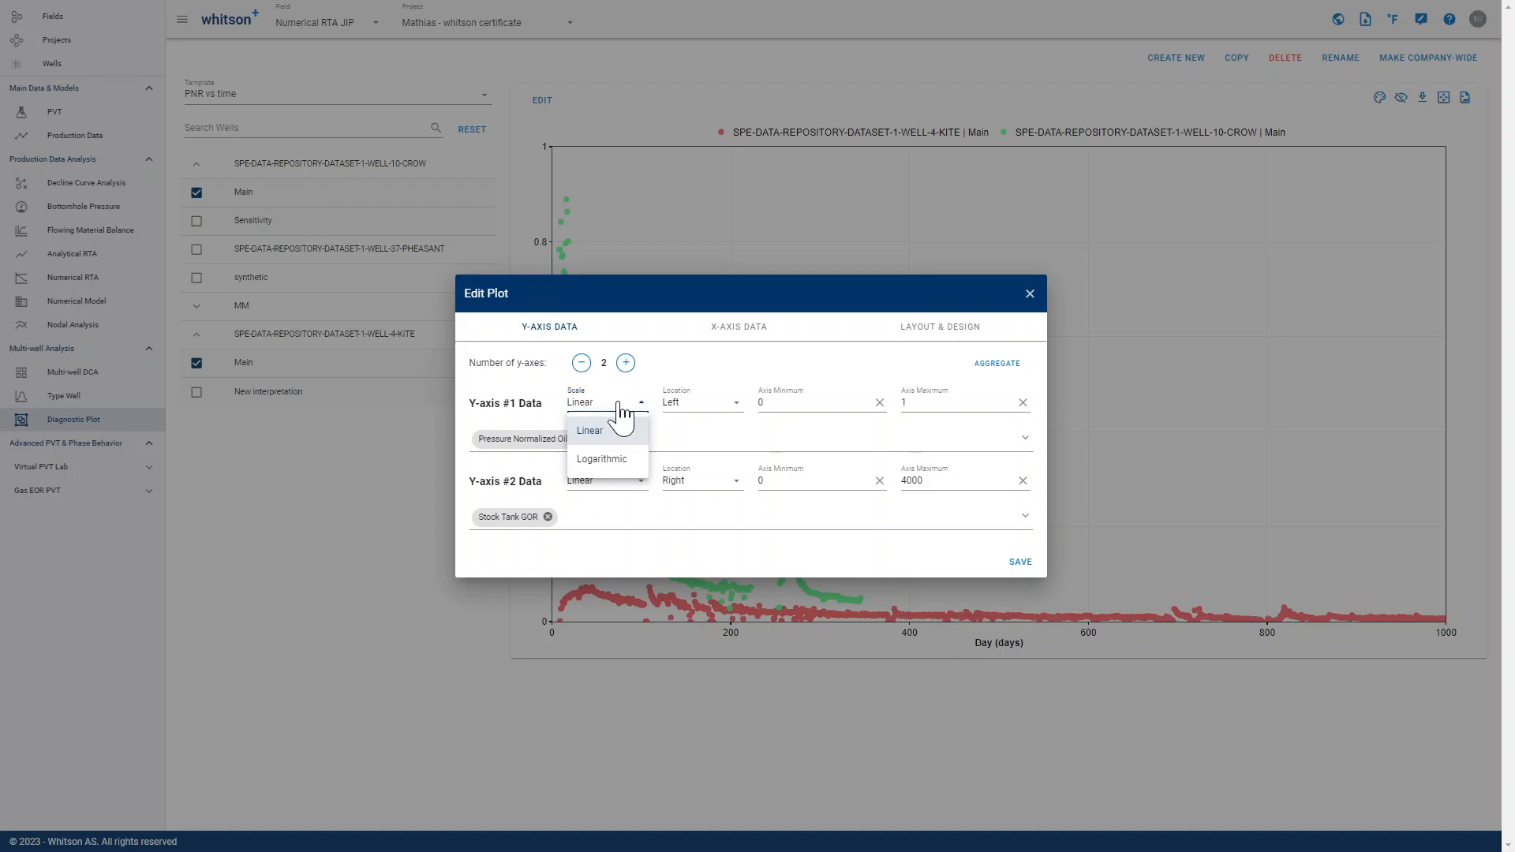
left_click(623, 467)
left_click(619, 478)
left_click(606, 537)
left_click(1019, 562)
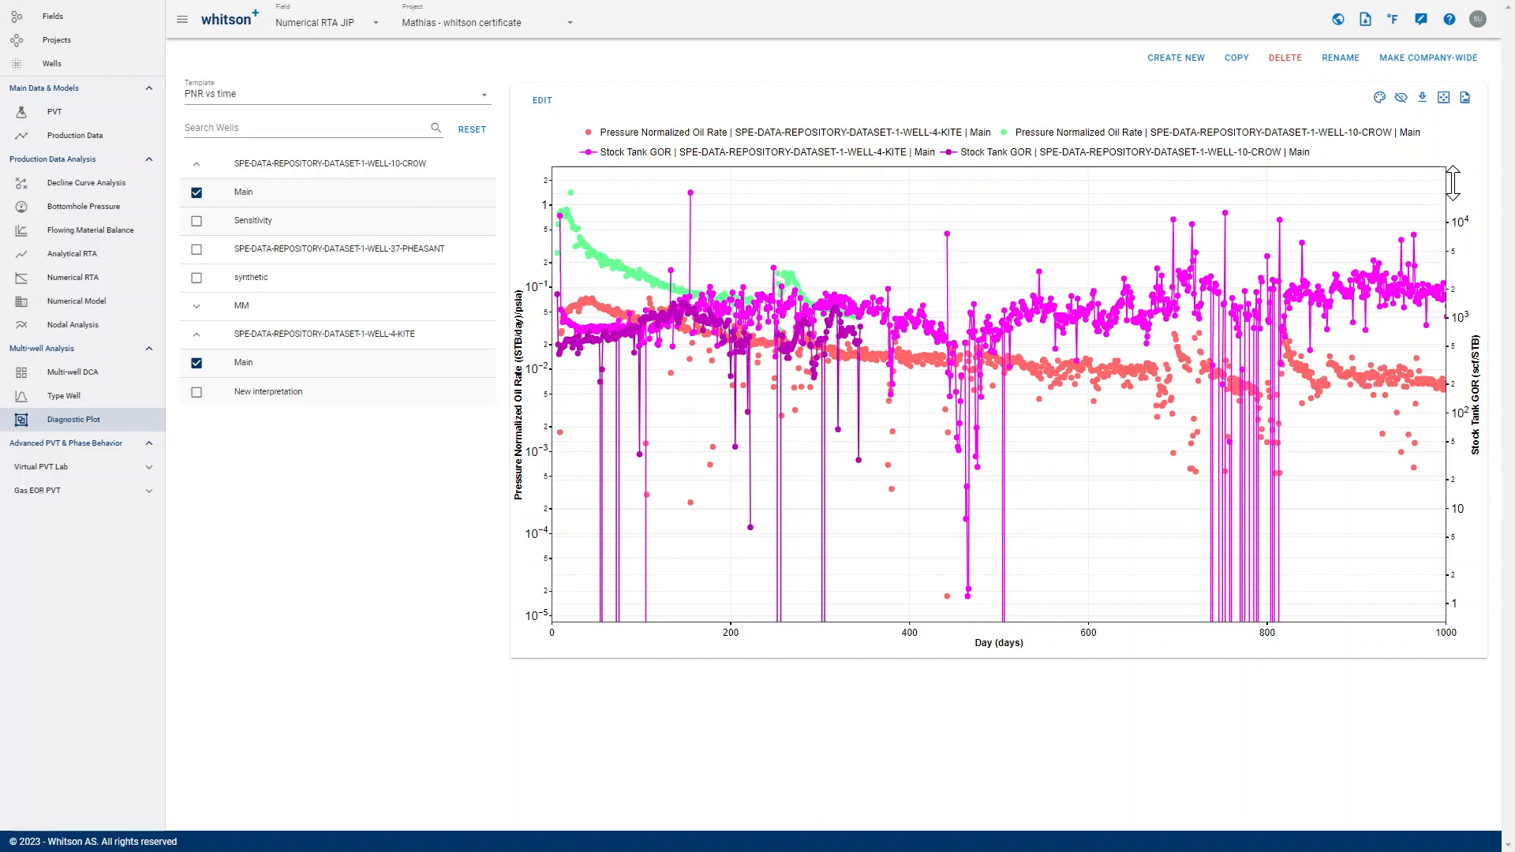
Set the line type of the Stock Tank GOR series to No Line for both wells and save the plot
left_click_drag(1447, 268, 1450, 377)
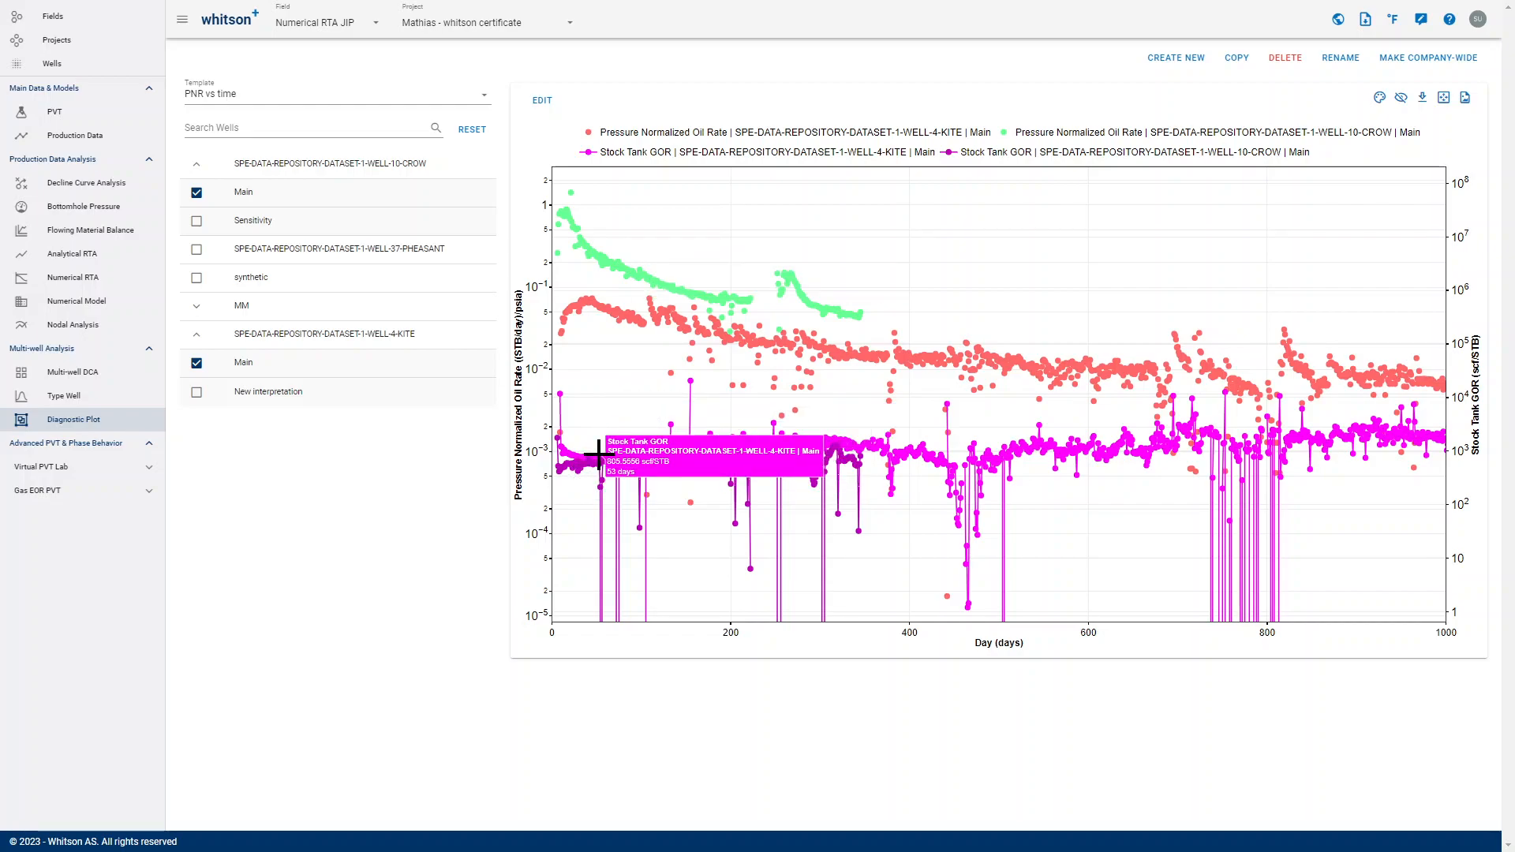
left_click(599, 455)
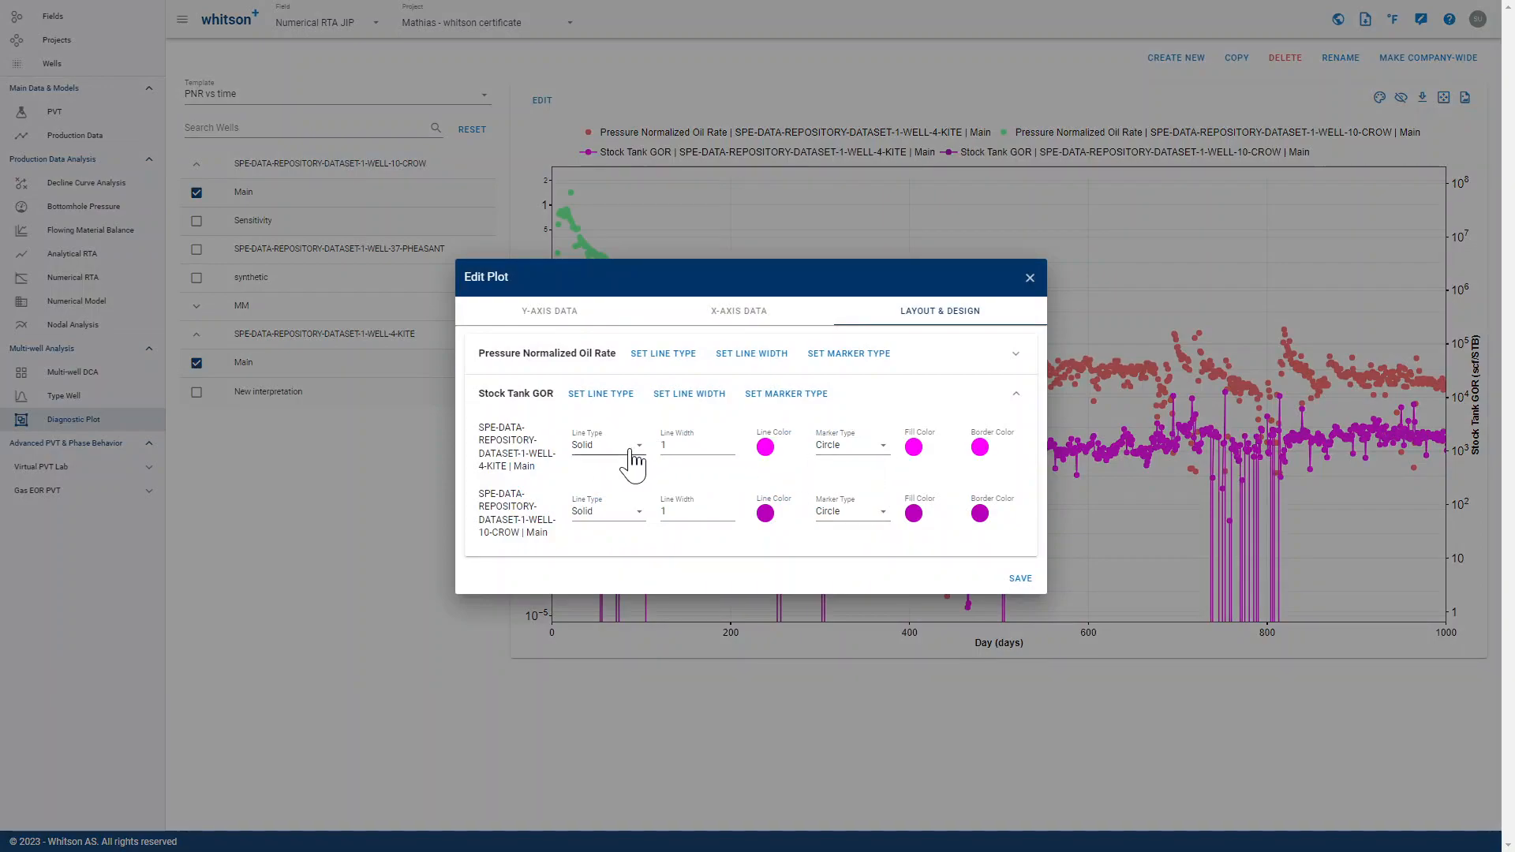
left_click(611, 396)
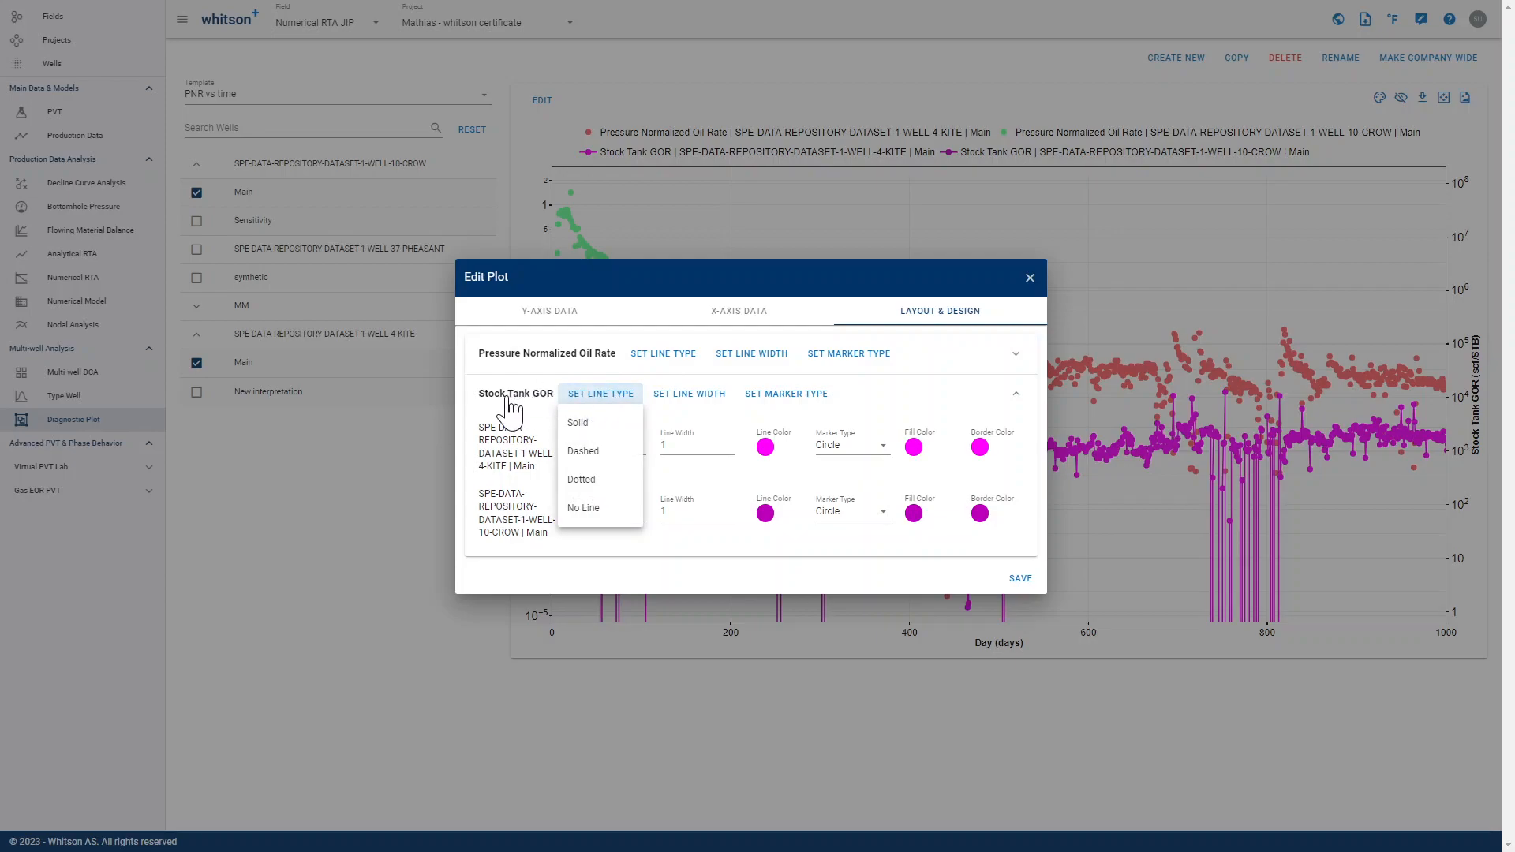
left_click(598, 511)
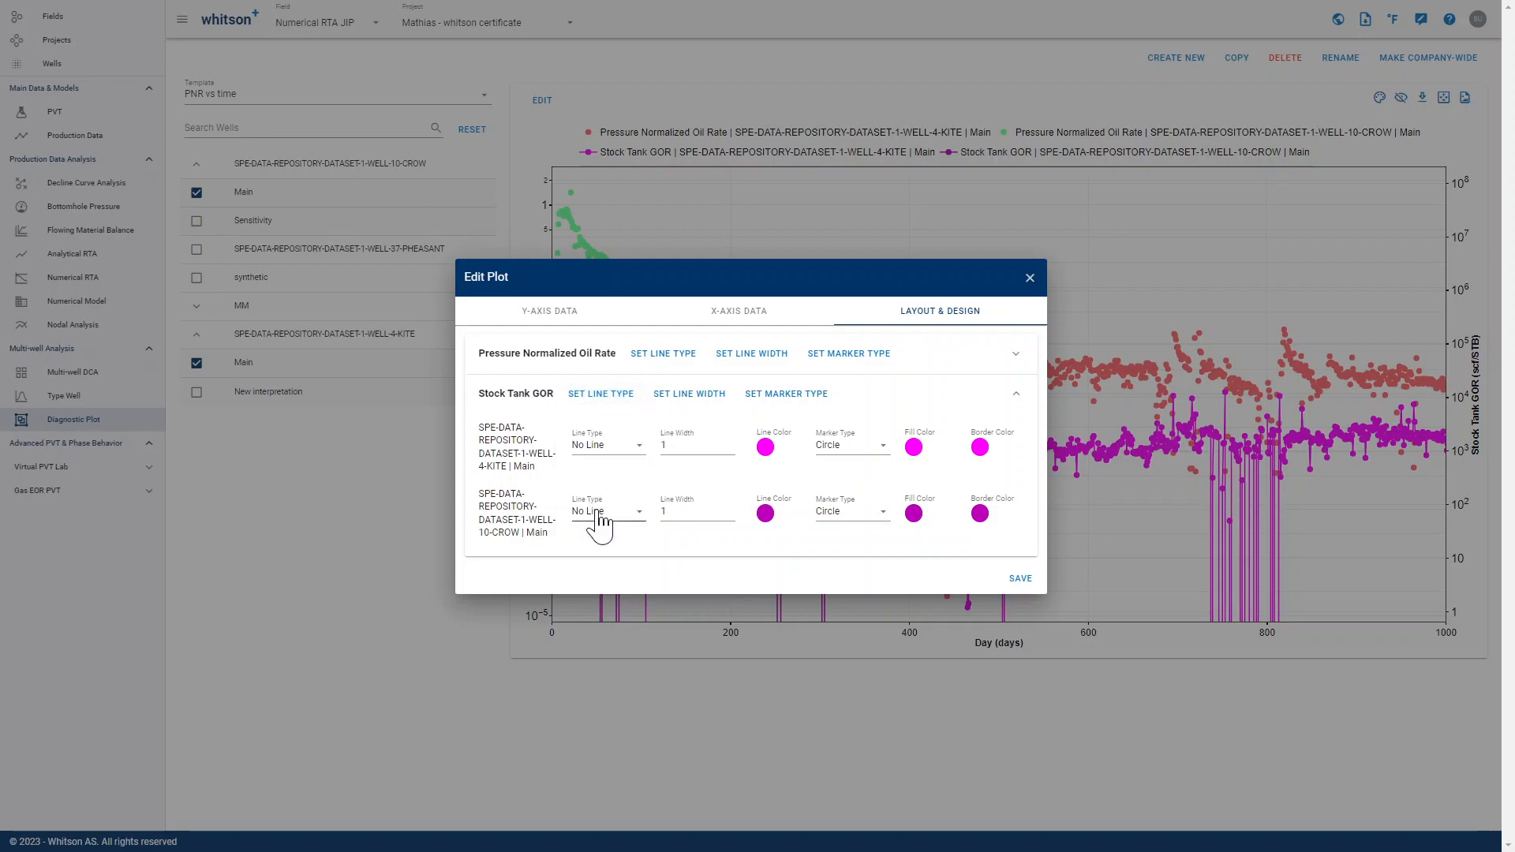
left_click(1021, 580)
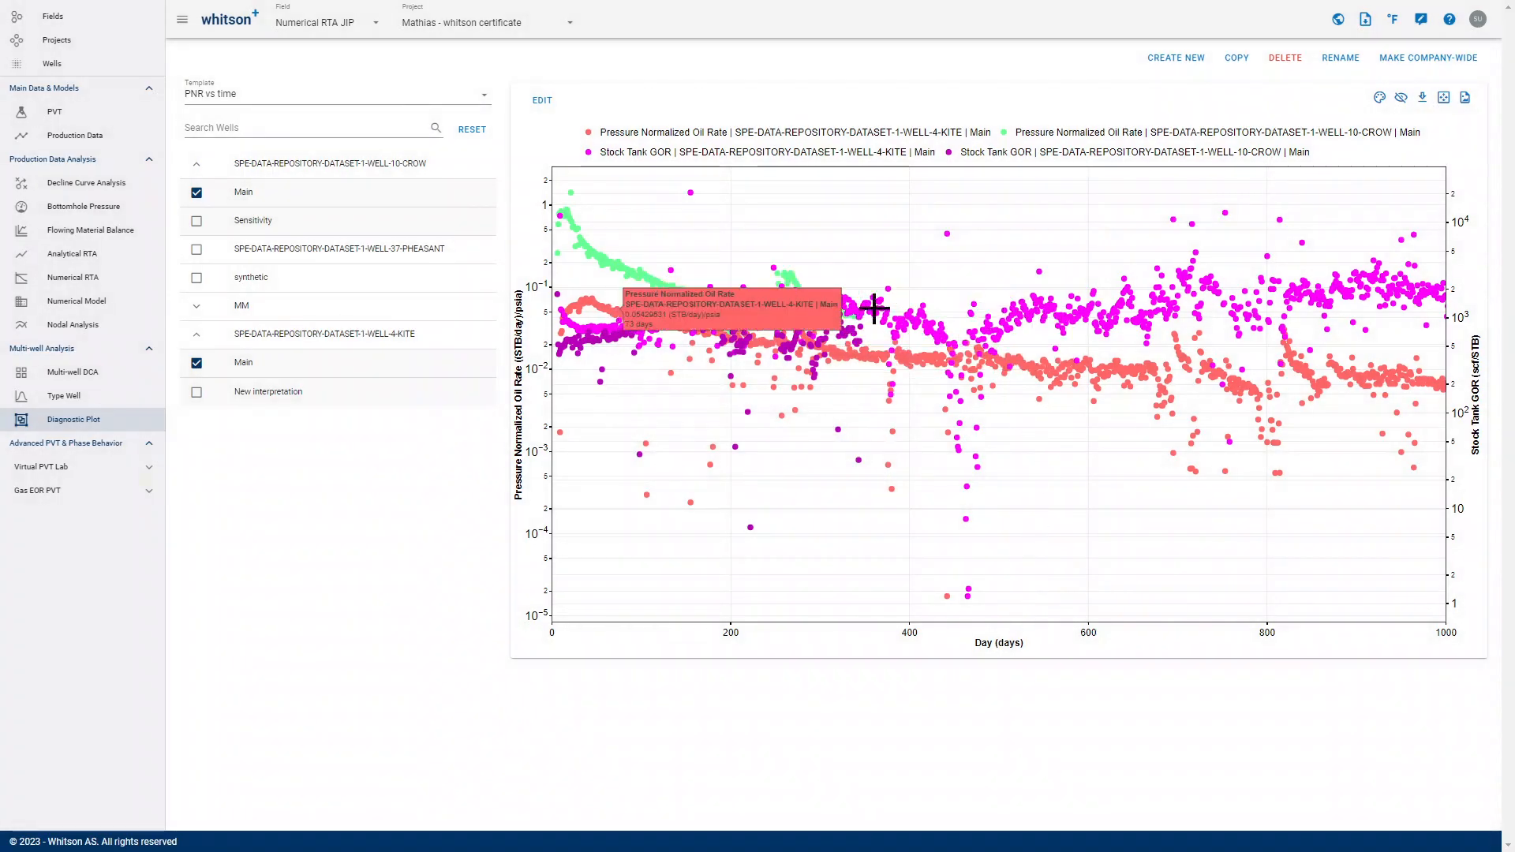
Apply the spread colors to the plotted series and rescale the Pressure Normalized Oil Rate axis to separate them
left_click(1379, 97)
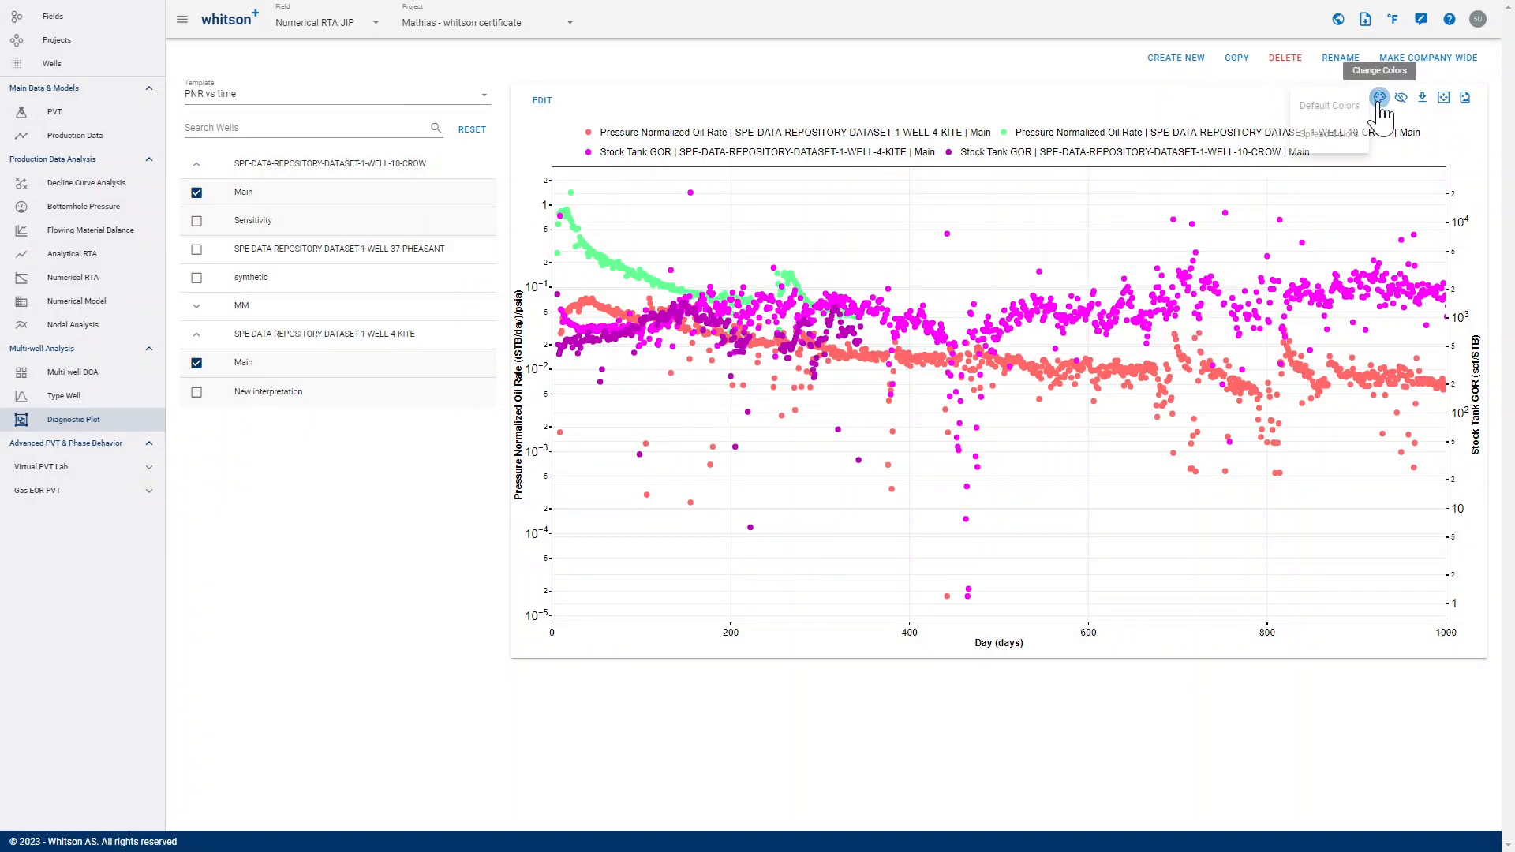
left_click(1344, 150)
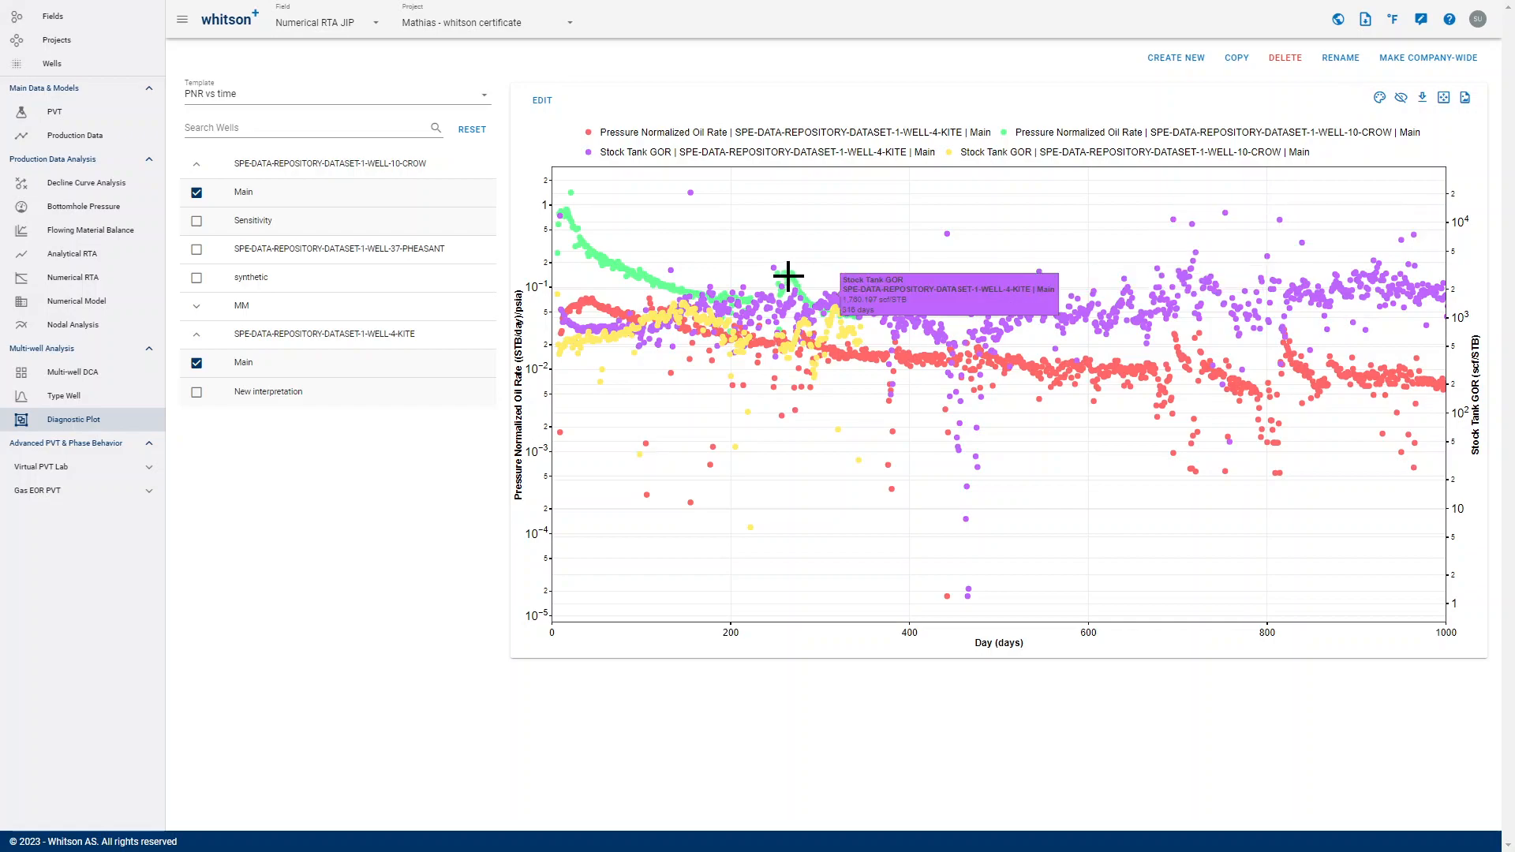
left_click_drag(549, 182, 540, 327)
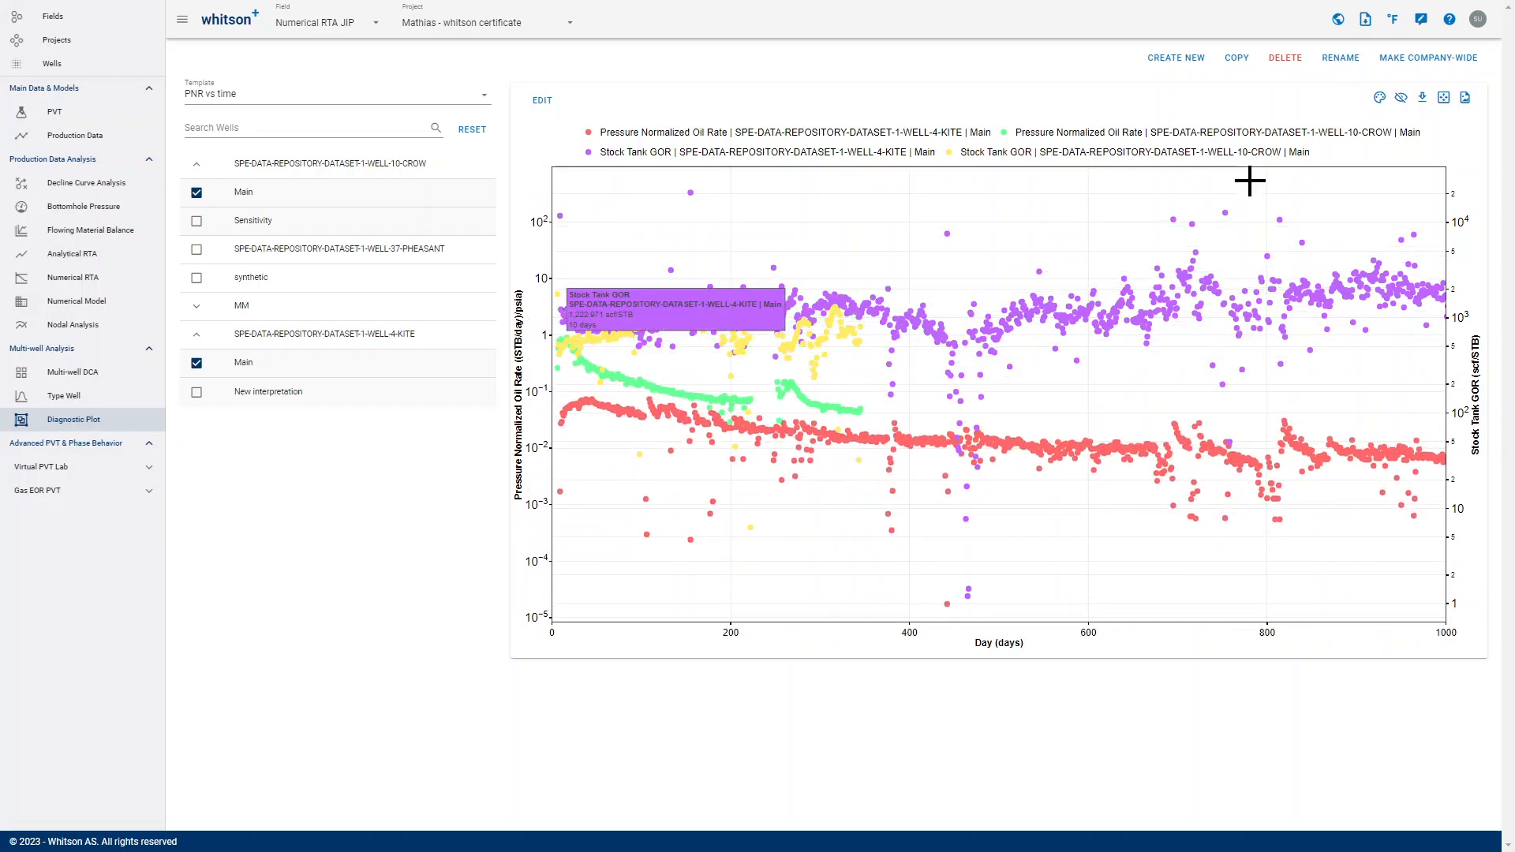
Apply the default colors to the plotted series
left_click(1379, 97)
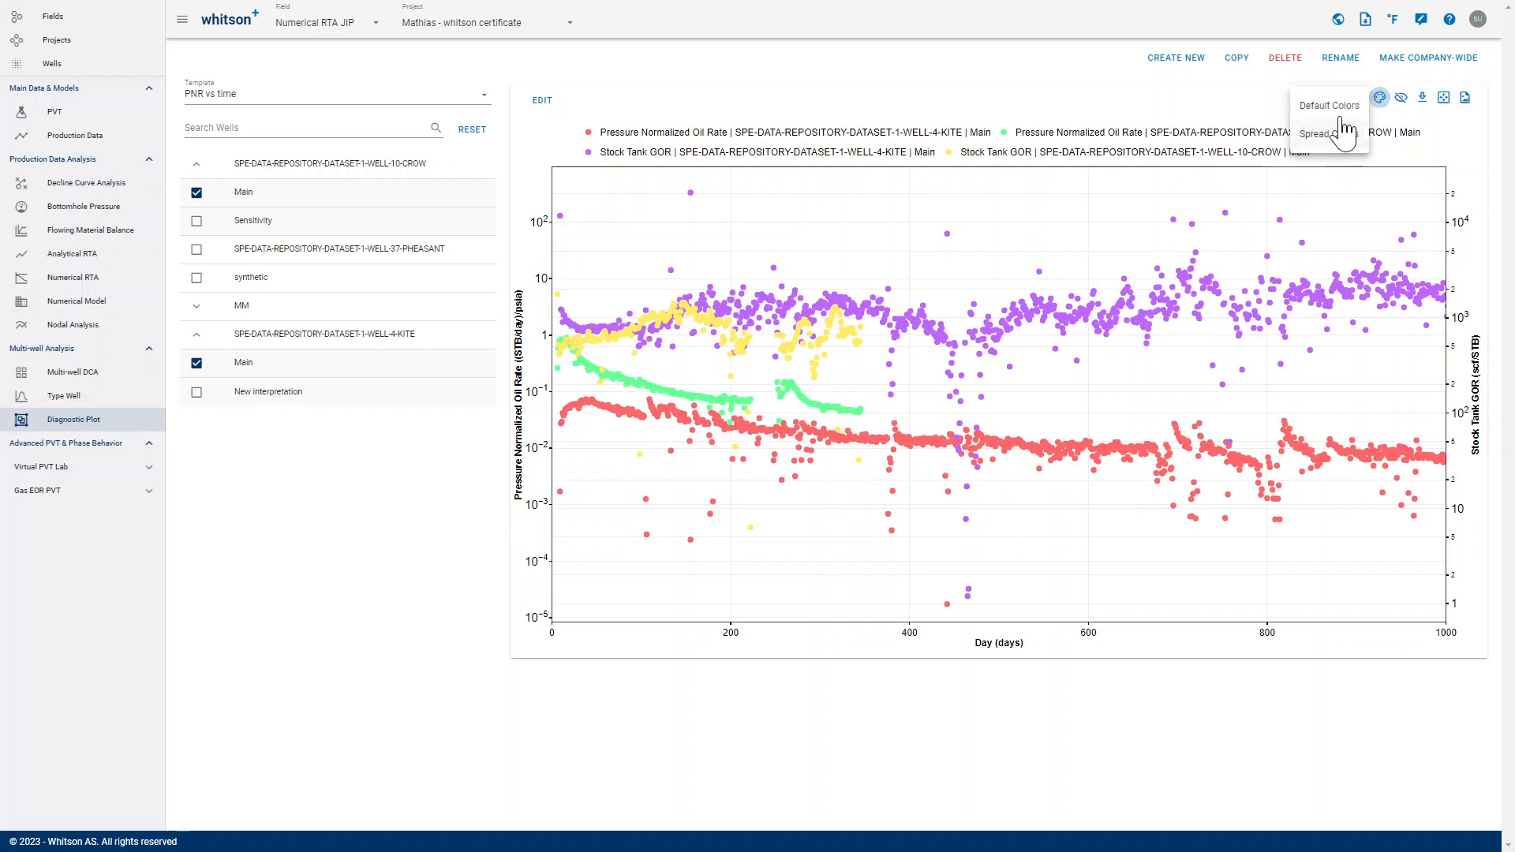
left_click(1340, 114)
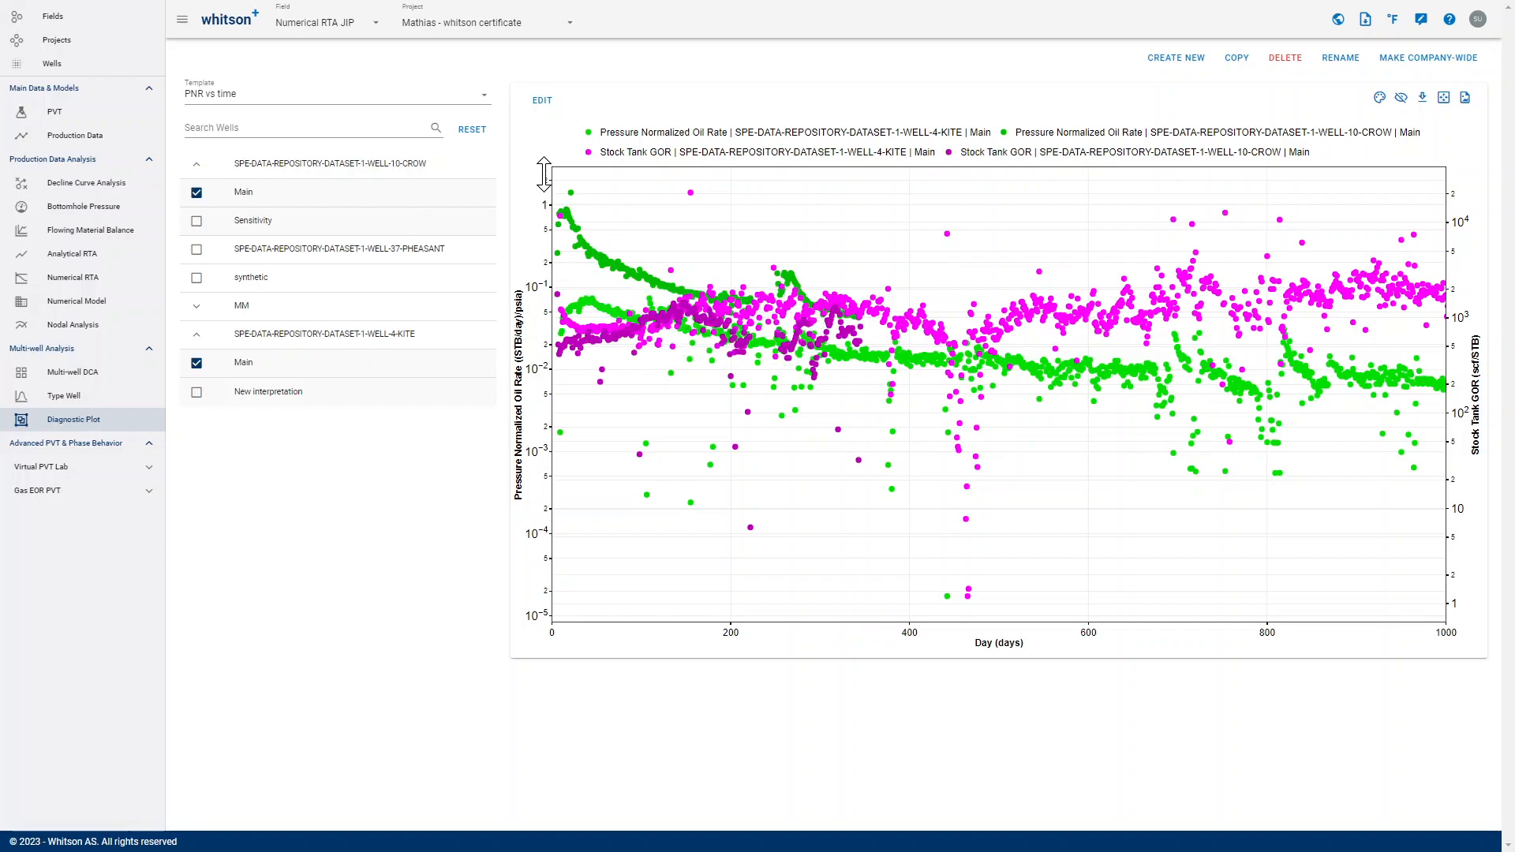
Set the x-axis scale to Logarithmic and save the plot
left_click(542, 100)
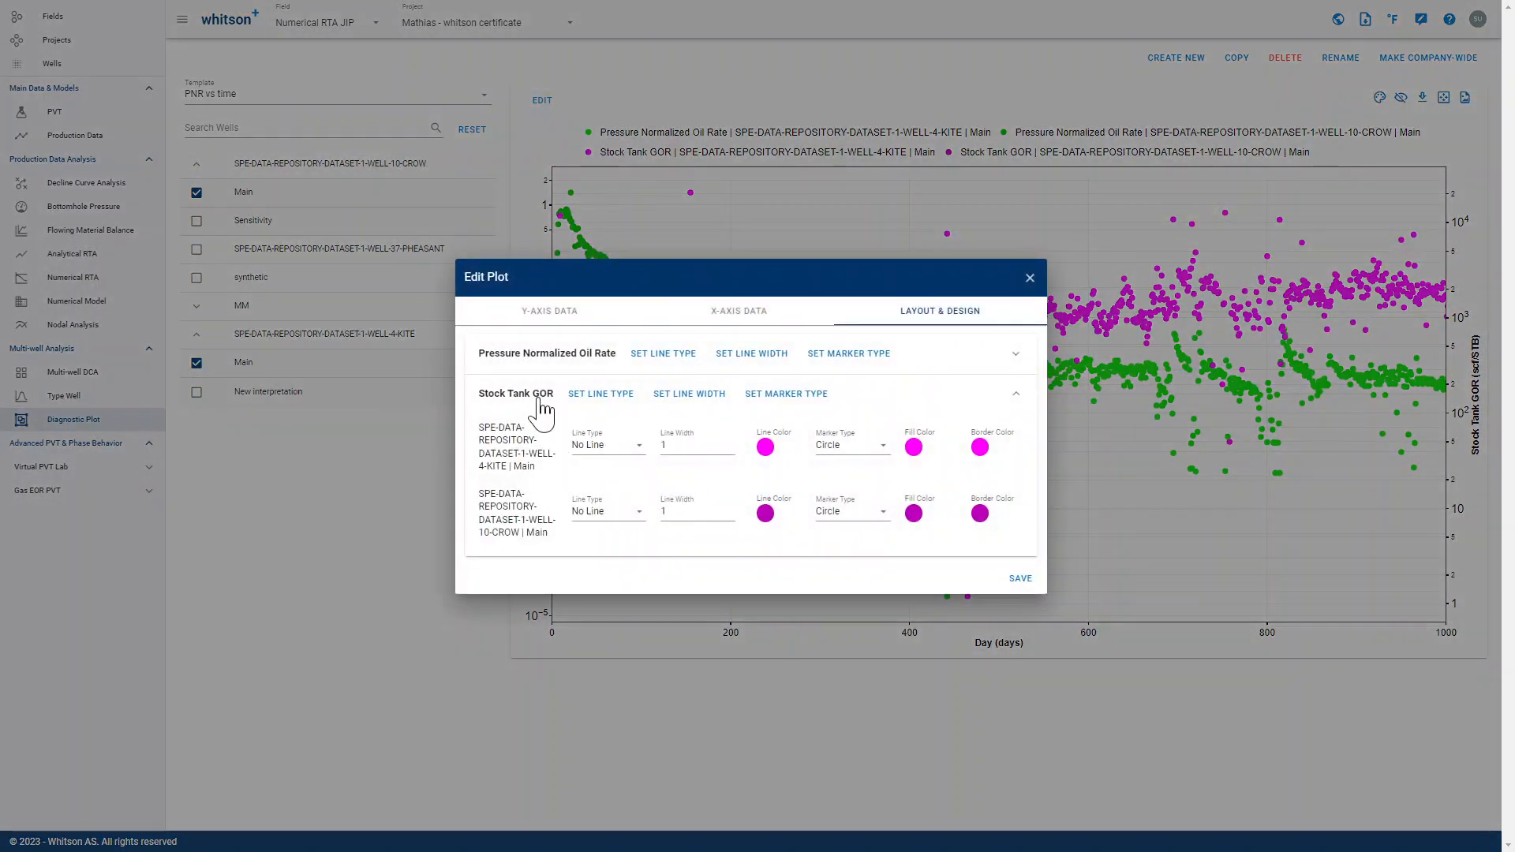
left_click(565, 320)
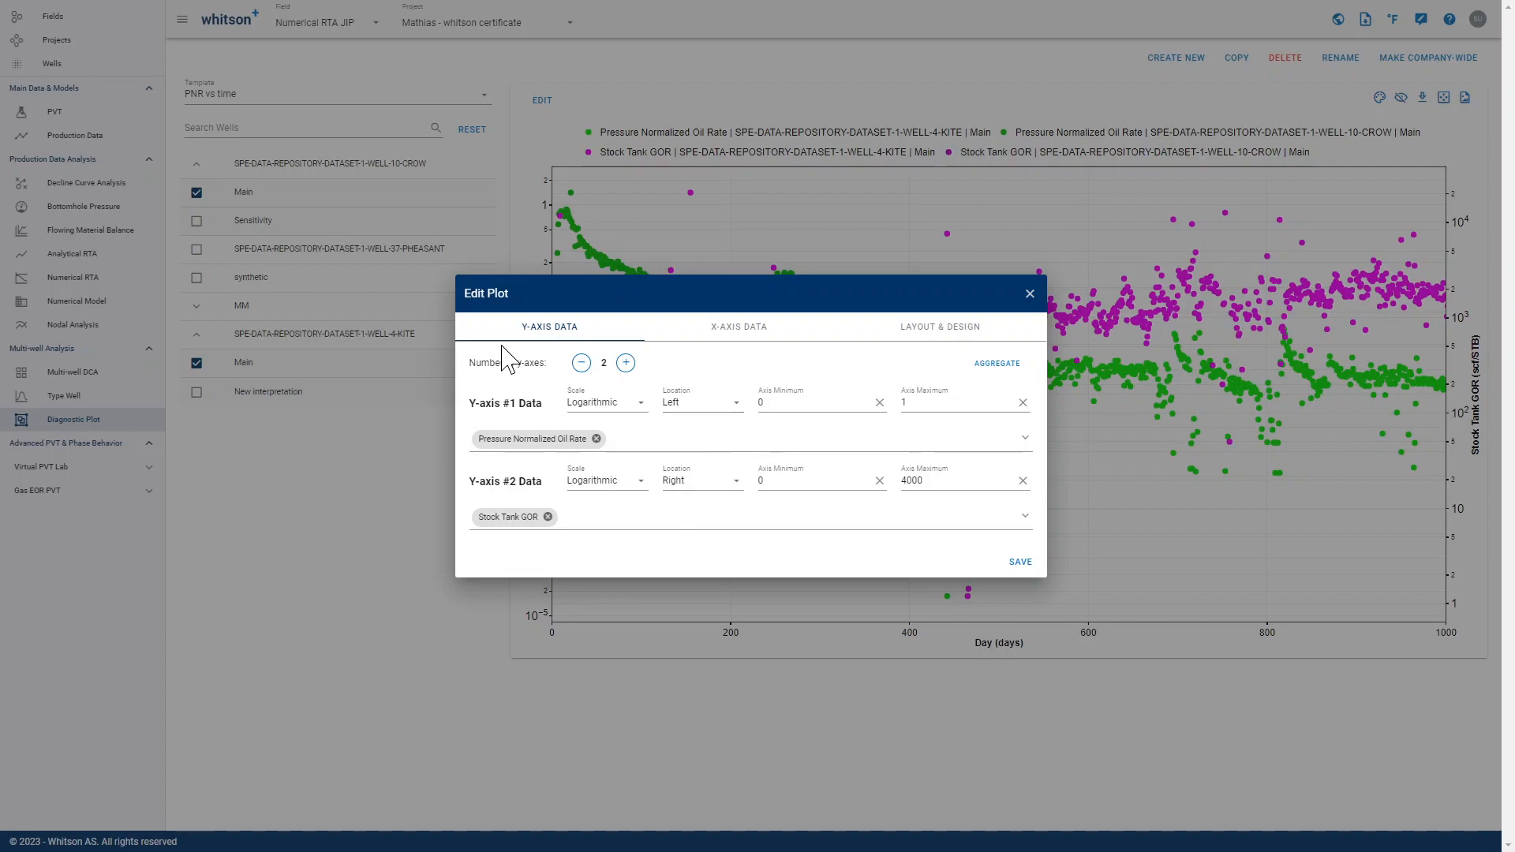
left_click(739, 332)
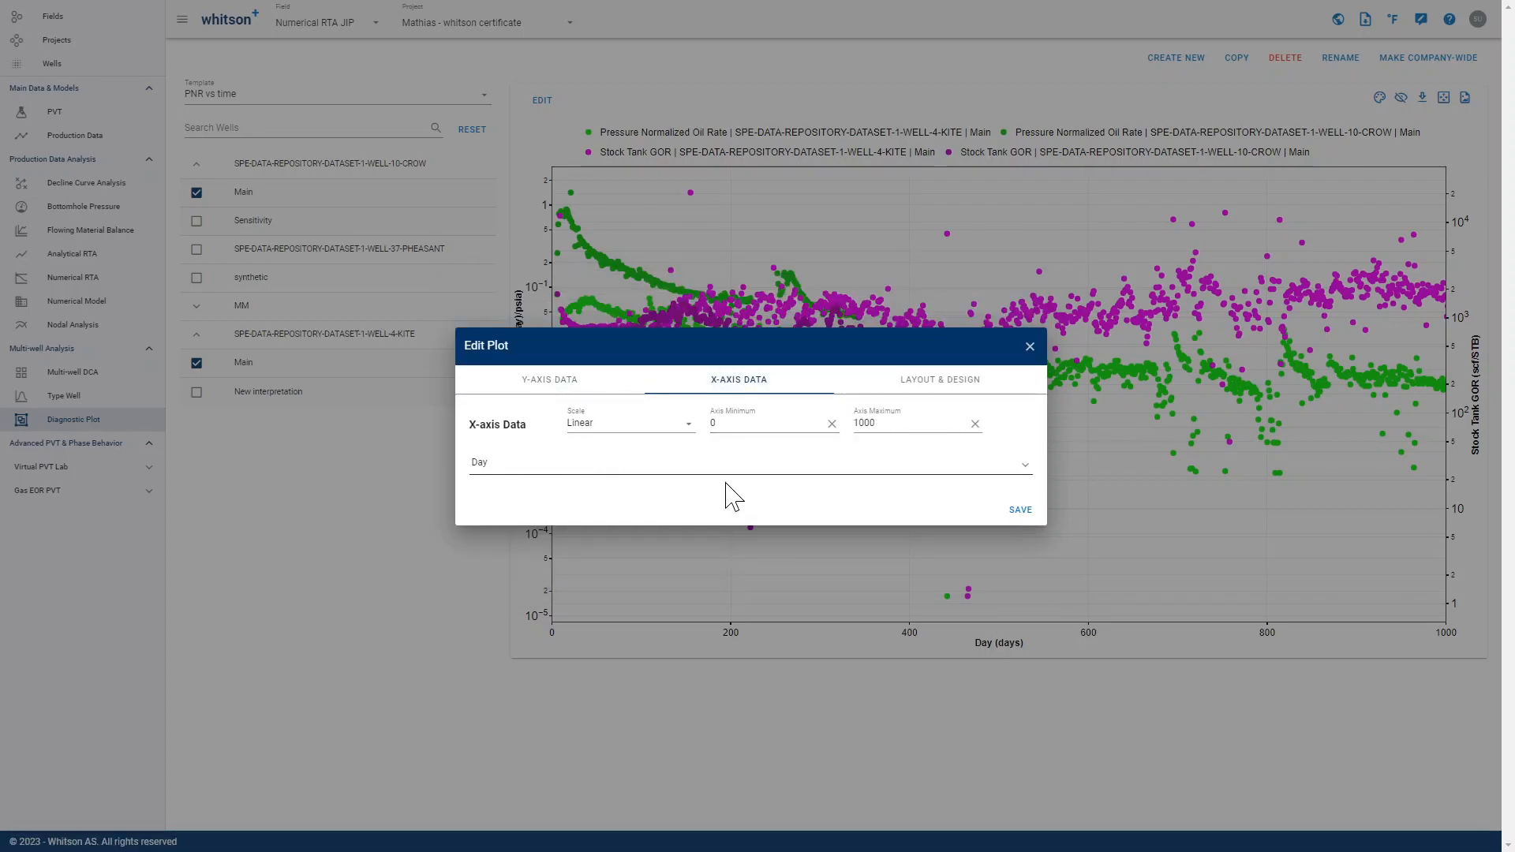
left_click(667, 430)
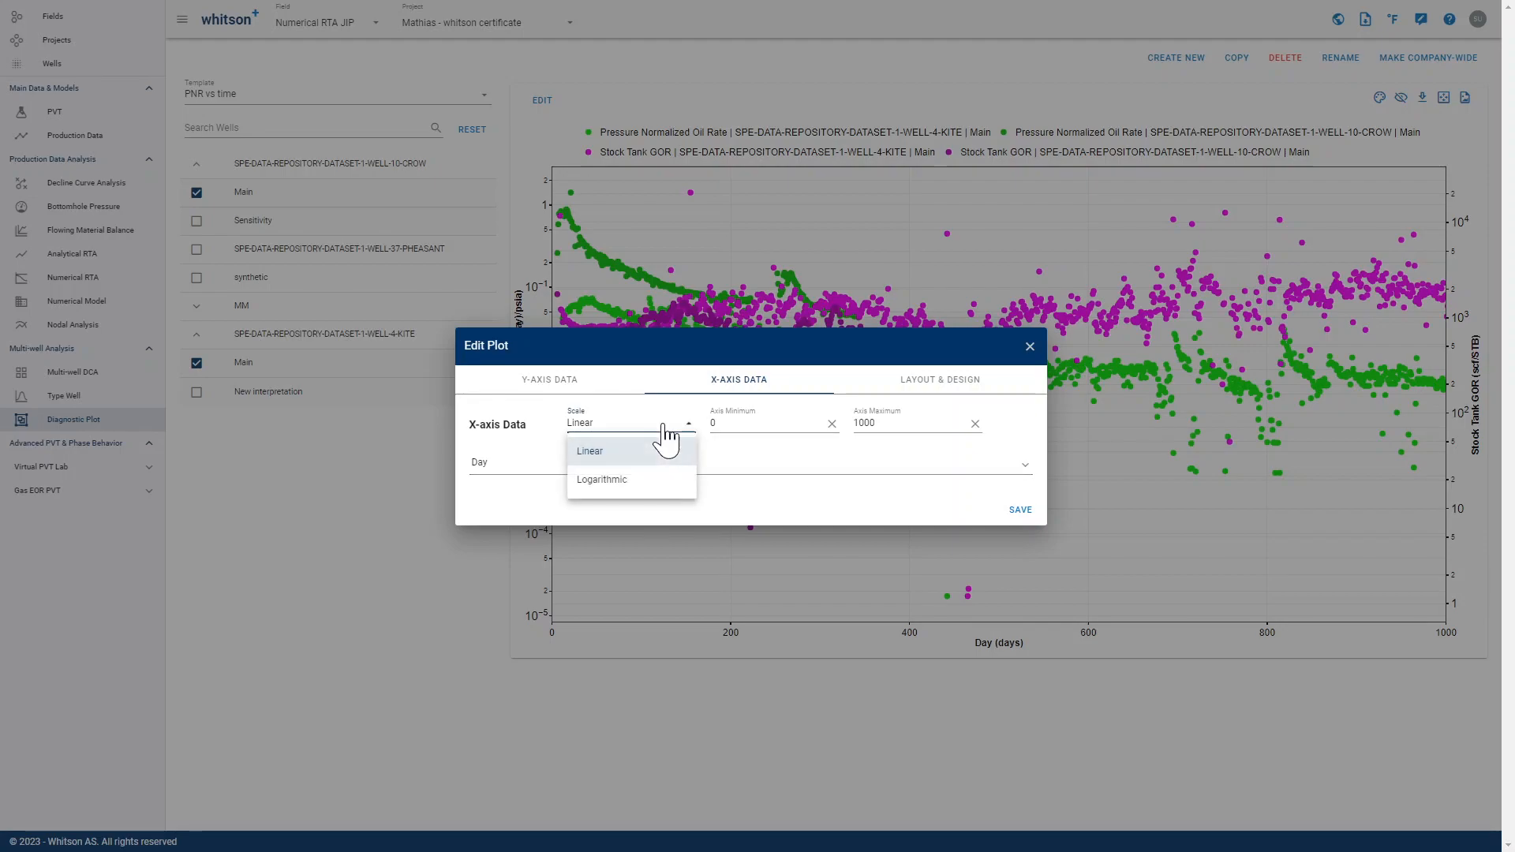
left_click(607, 481)
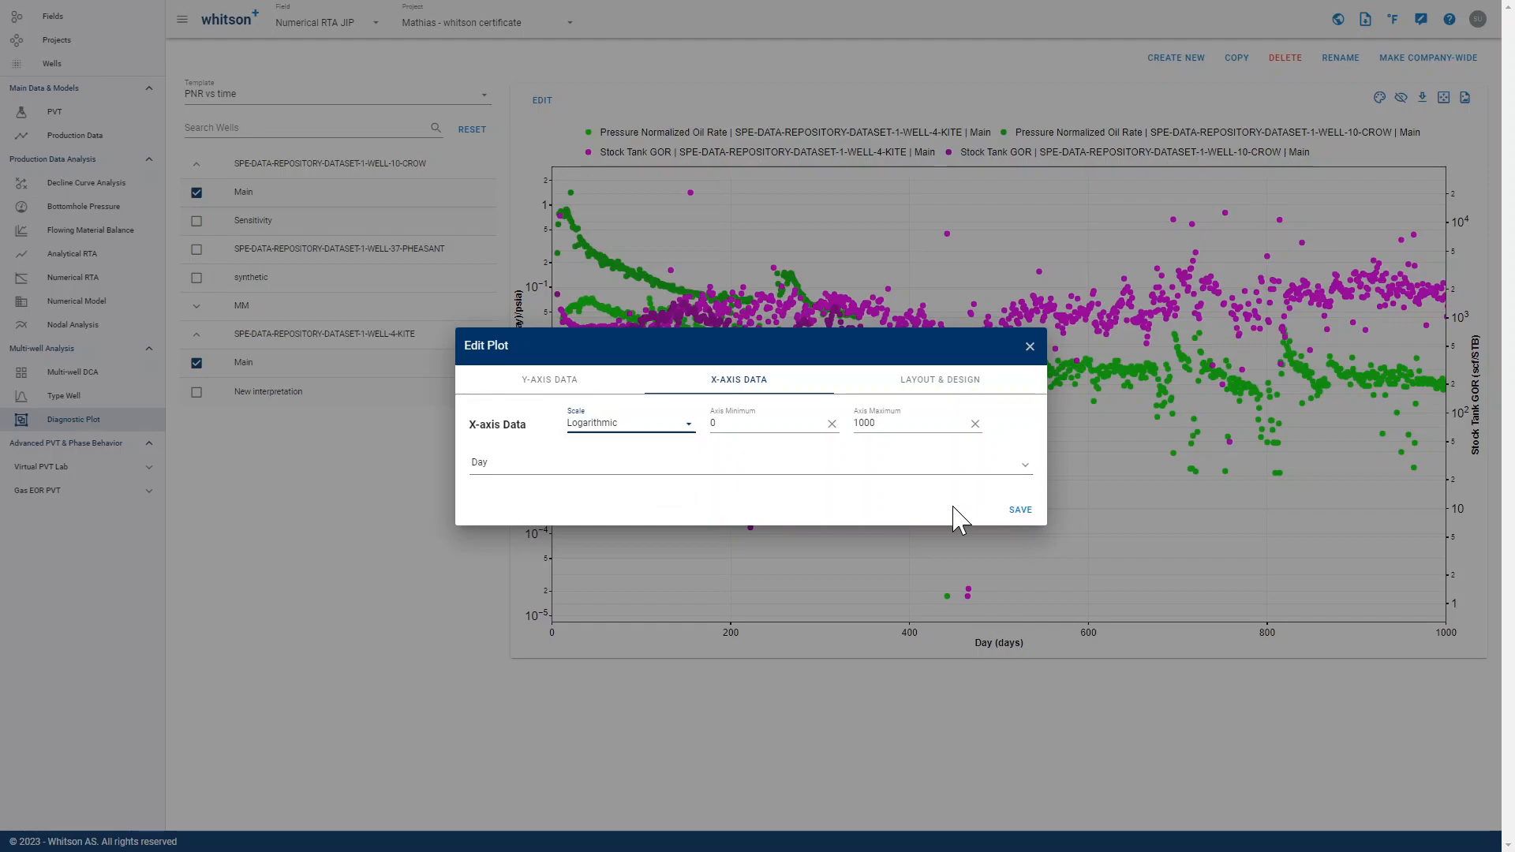
left_click(1022, 511)
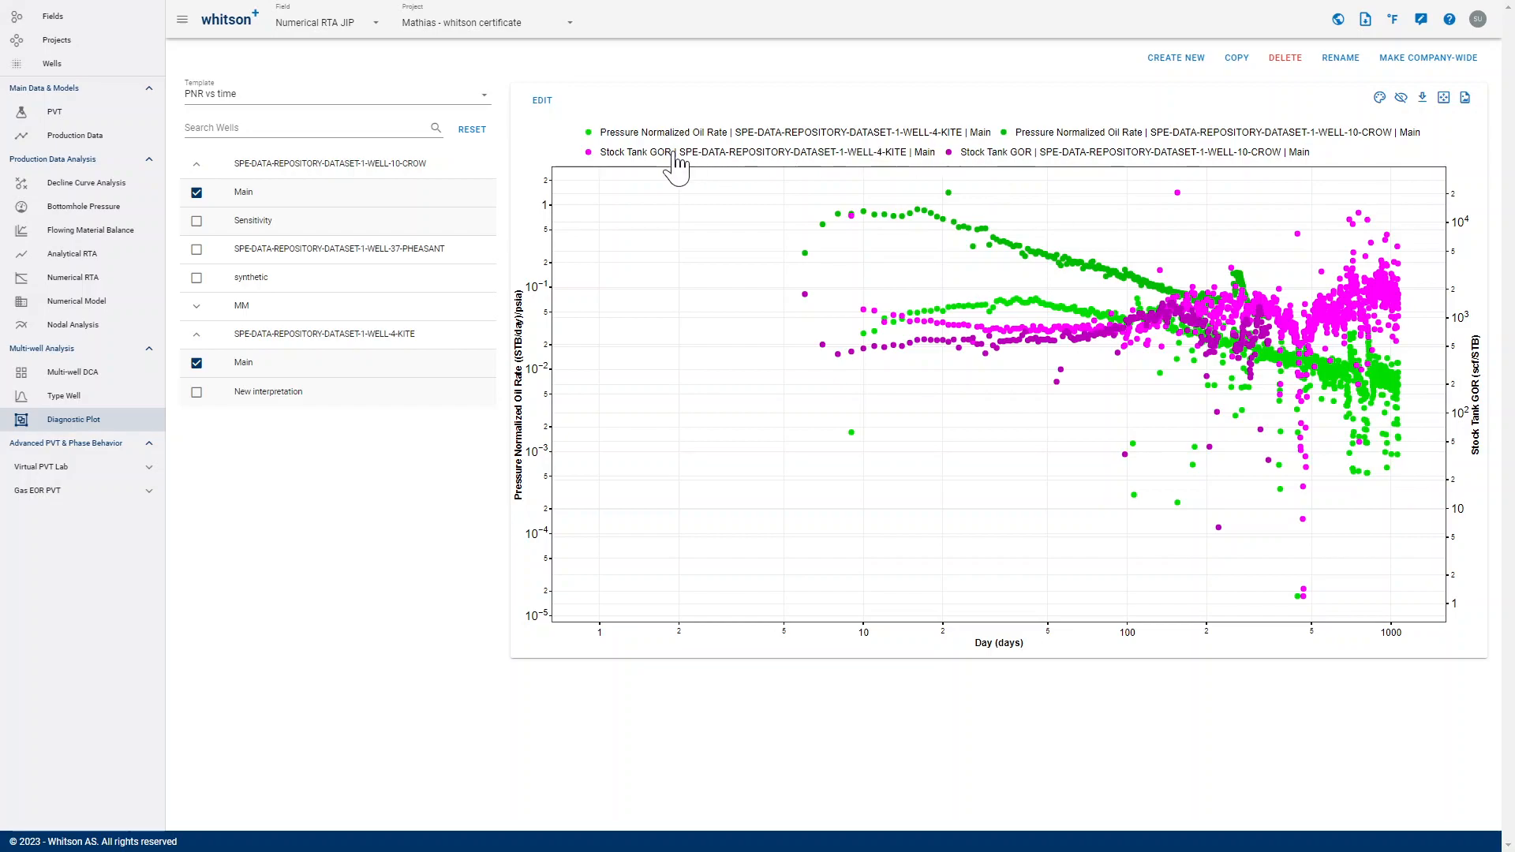
Hide the WELL-4-KITE series and extend the visible range of the Day axis to about 10k days
left_click(675, 156)
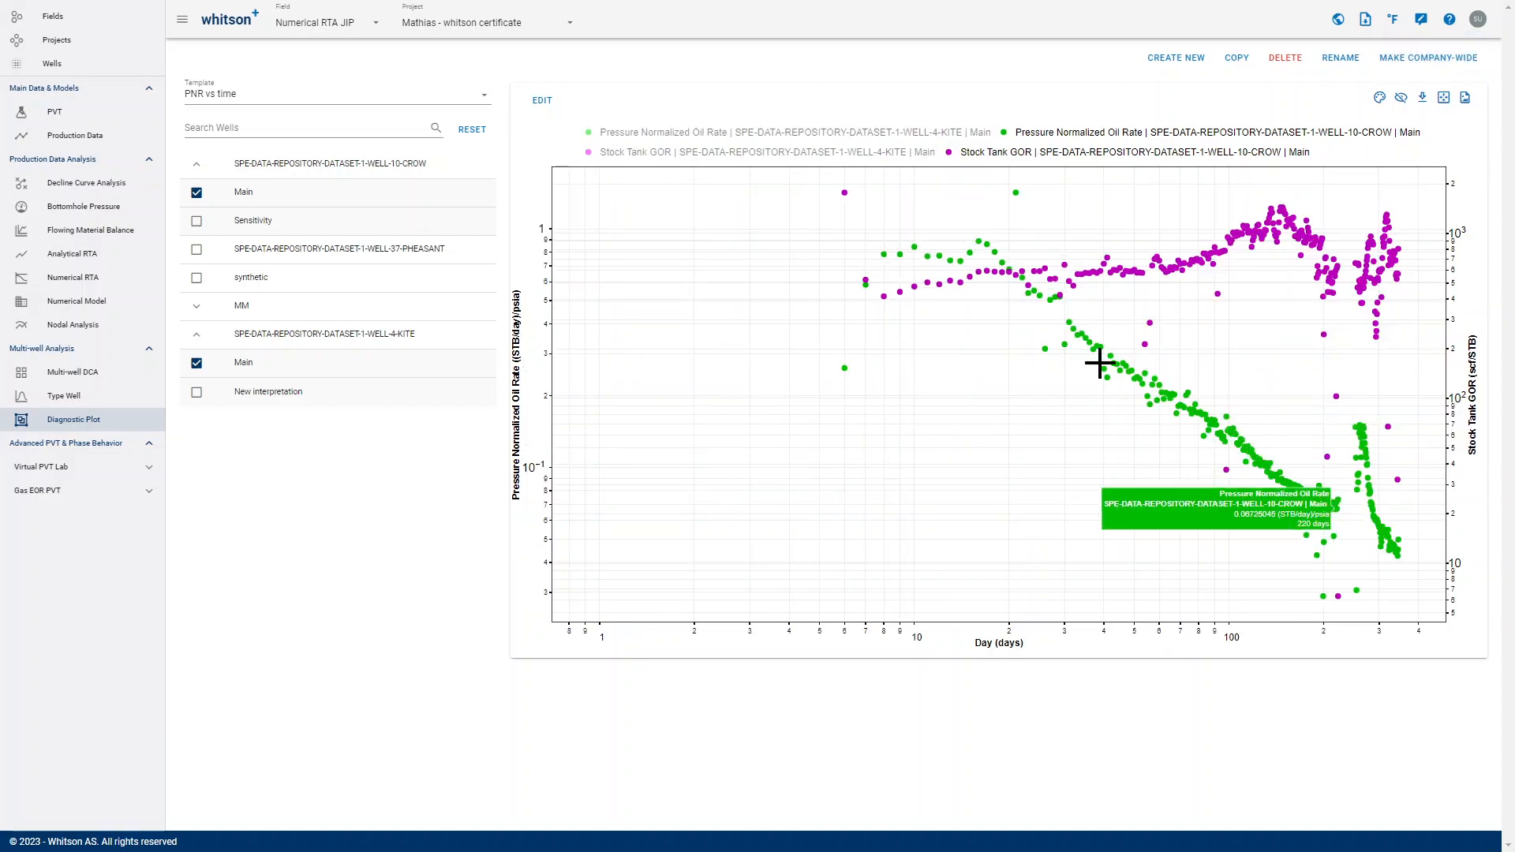
left_click_drag(1434, 630, 1151, 622)
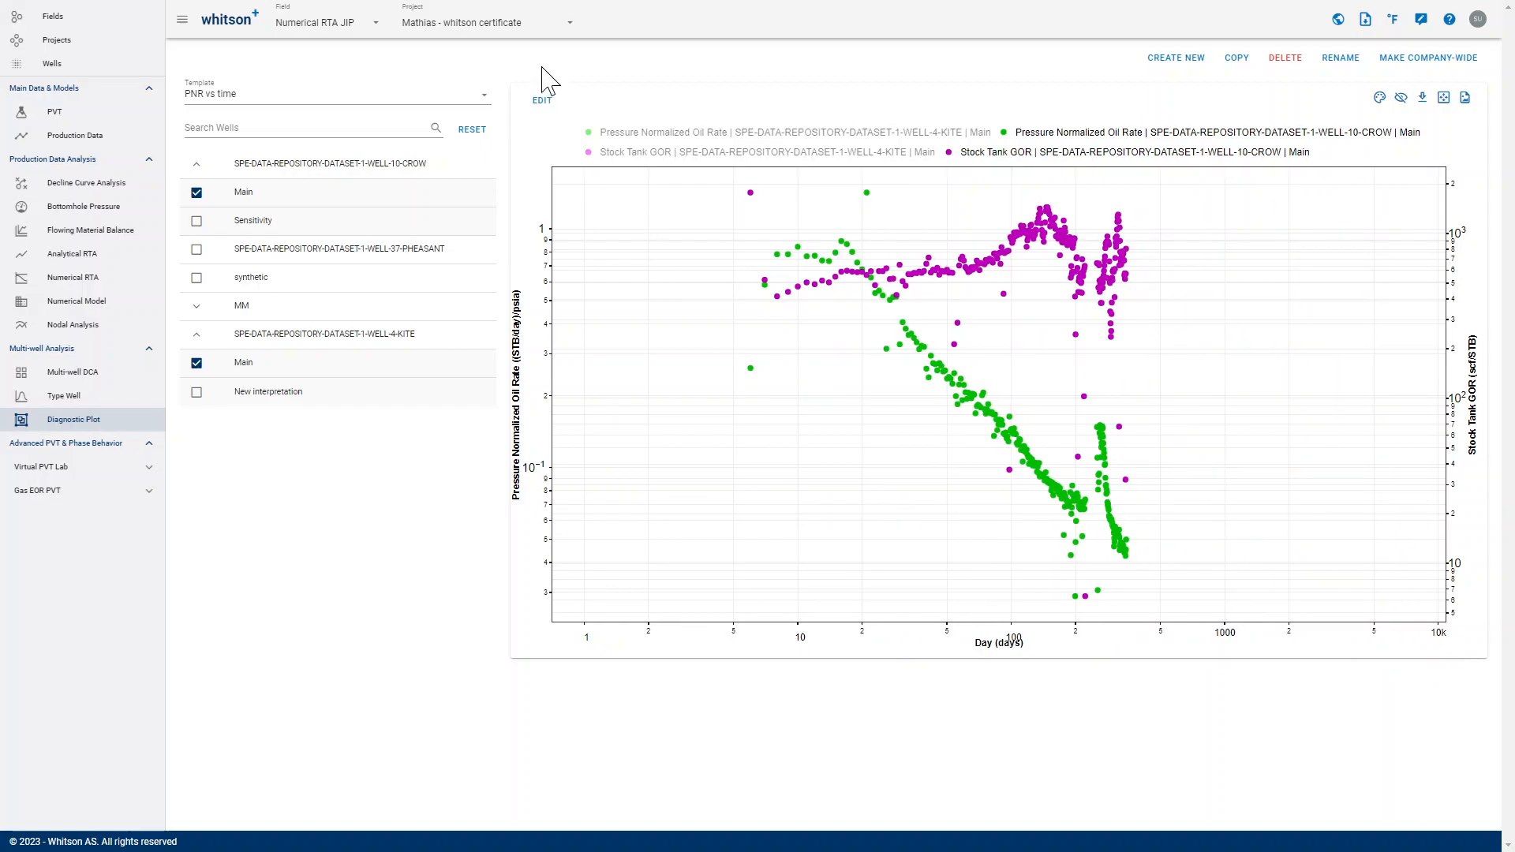
Aggregate the y-axis data of the selected wells and save the plot
left_click(541, 103)
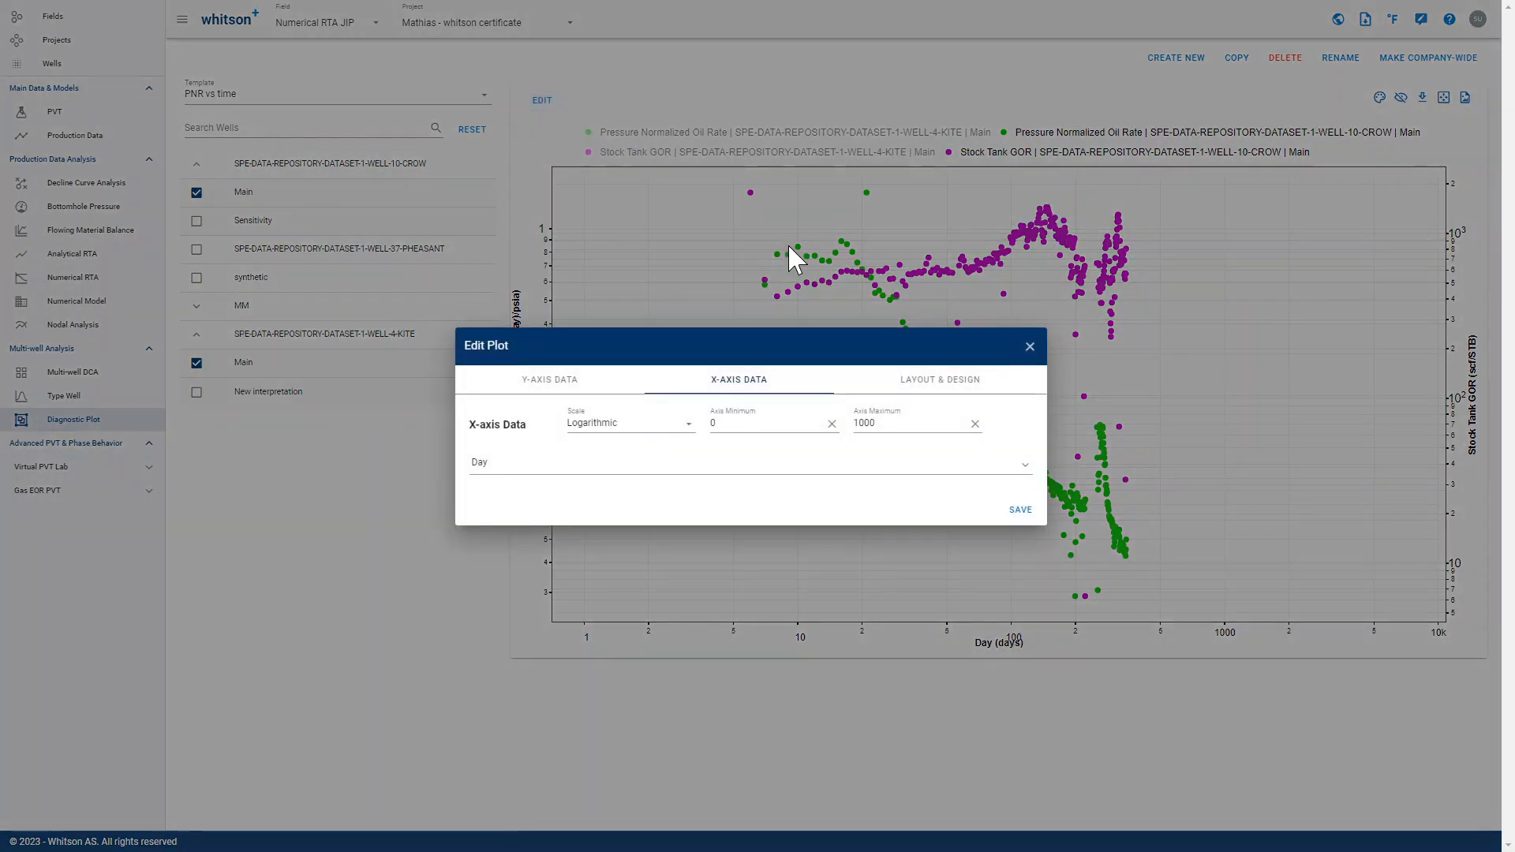
left_click(597, 387)
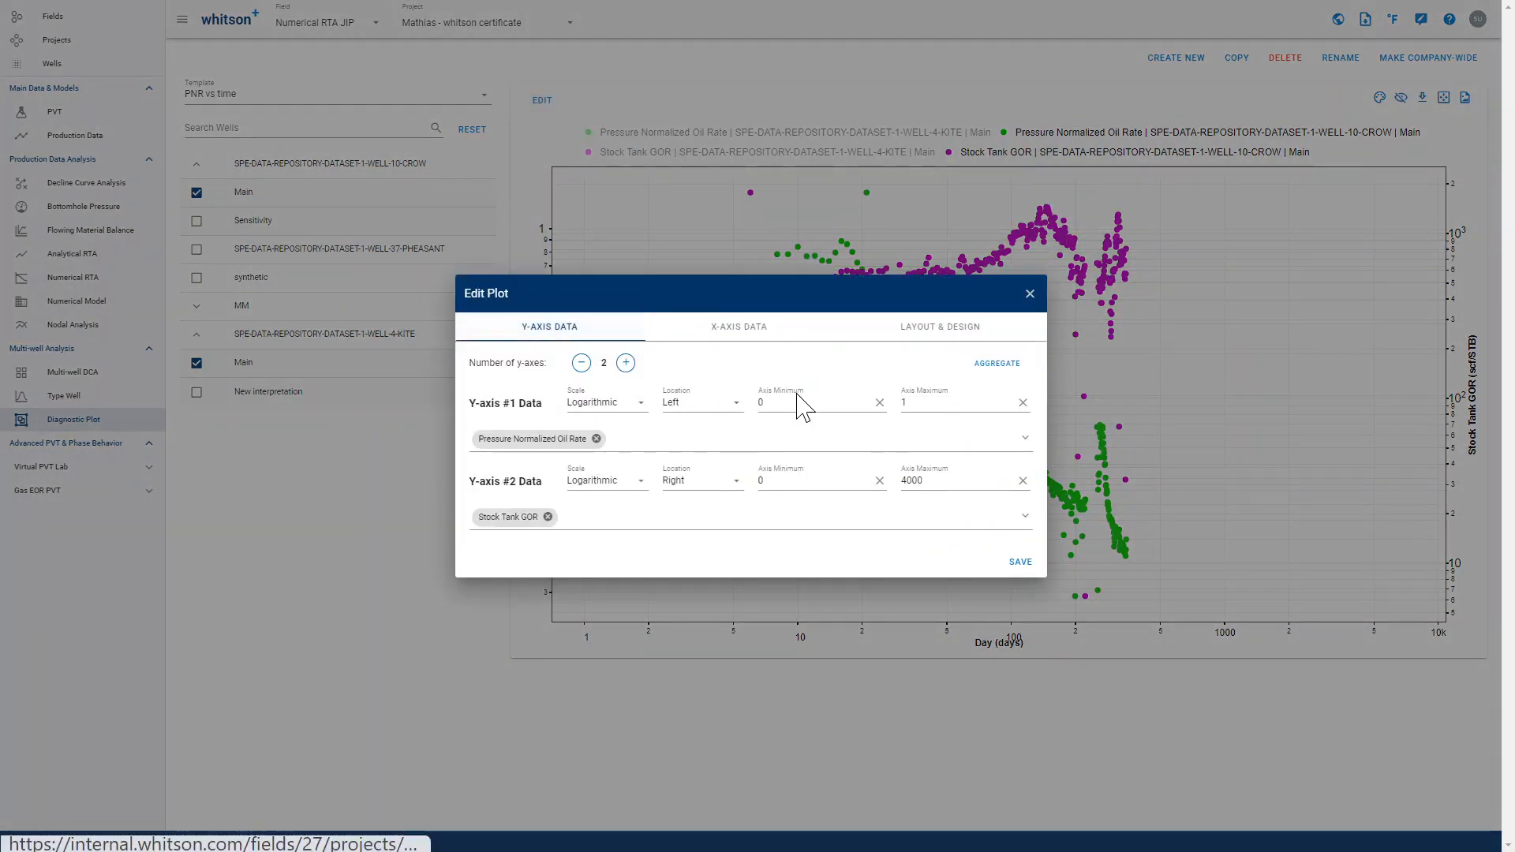
left_click(996, 381)
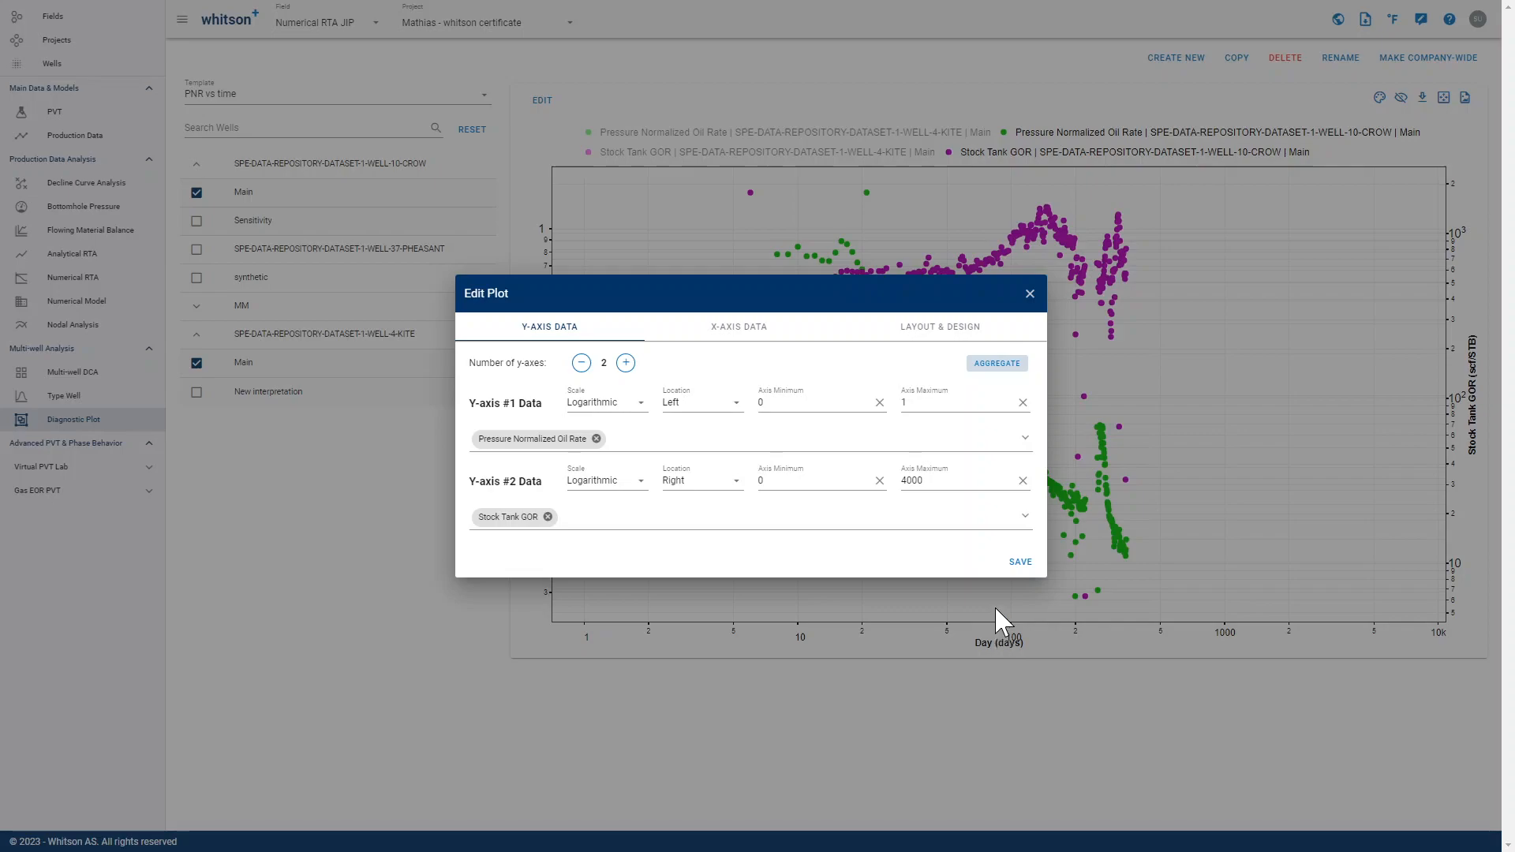
left_click(1021, 562)
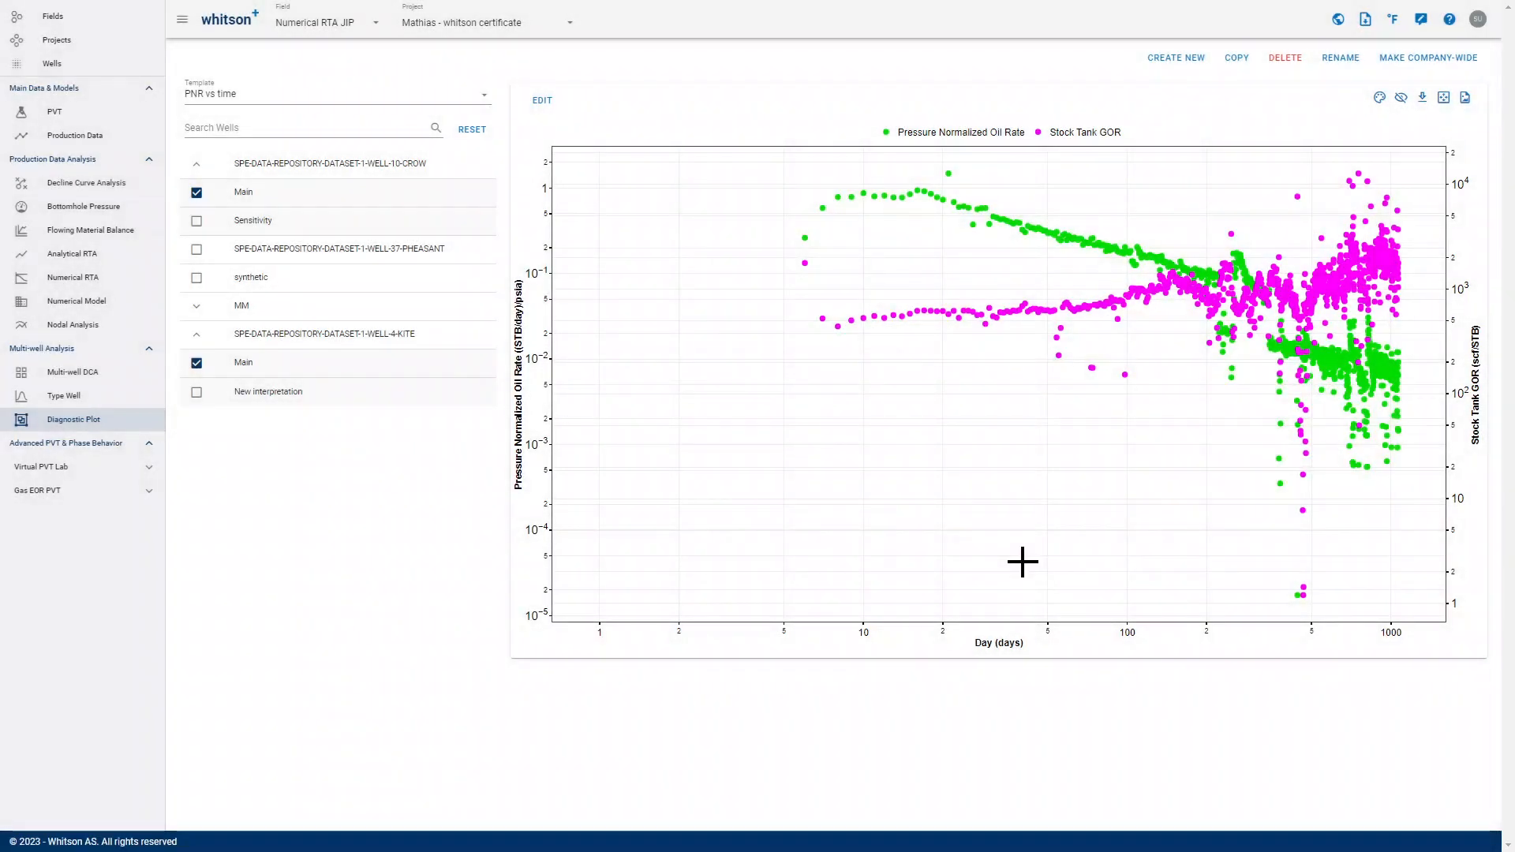